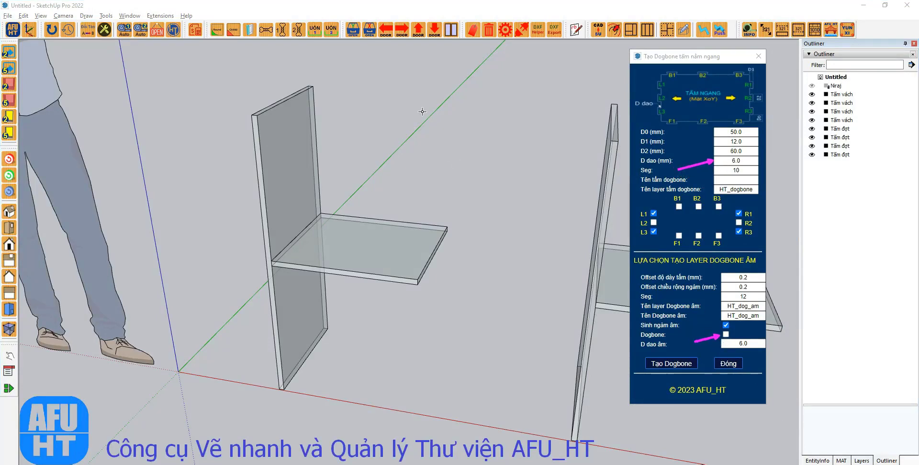
Step: Start an on-screen text note above the shelf with the heading "Chú ý chọn khi tạo Dogbone:"
click(393, 79)
text(Chú ý)
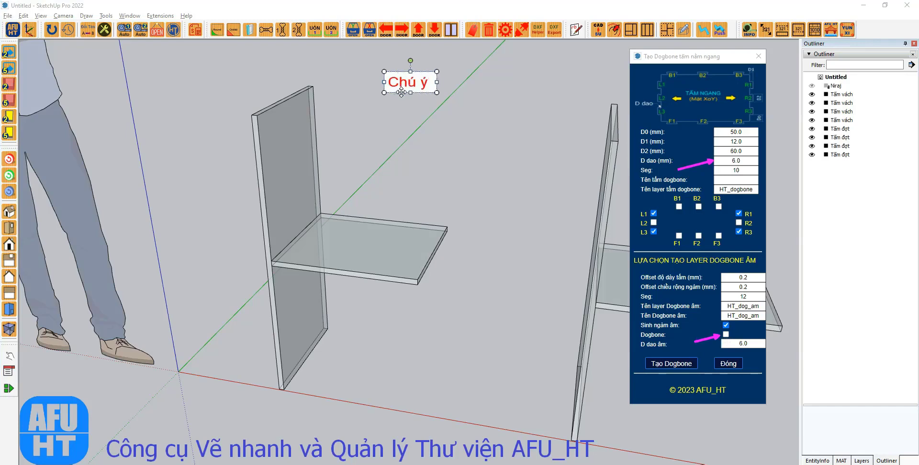
text( chọn khi tạo Dog)
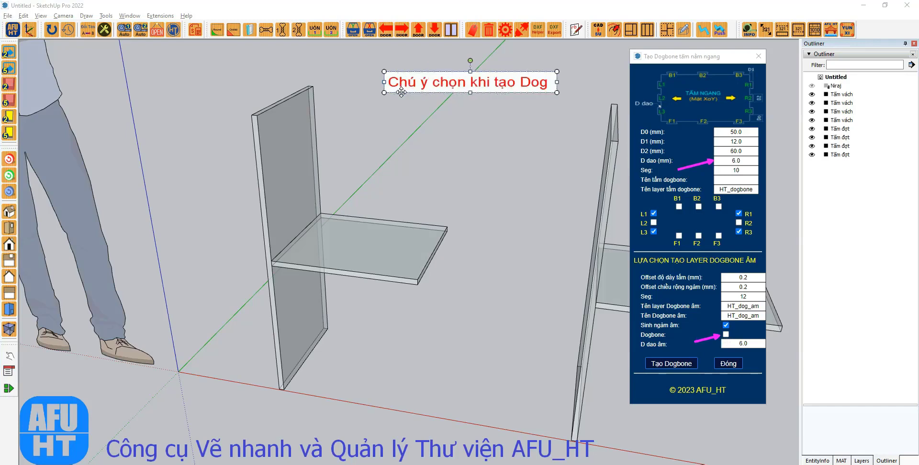
text(bone:)
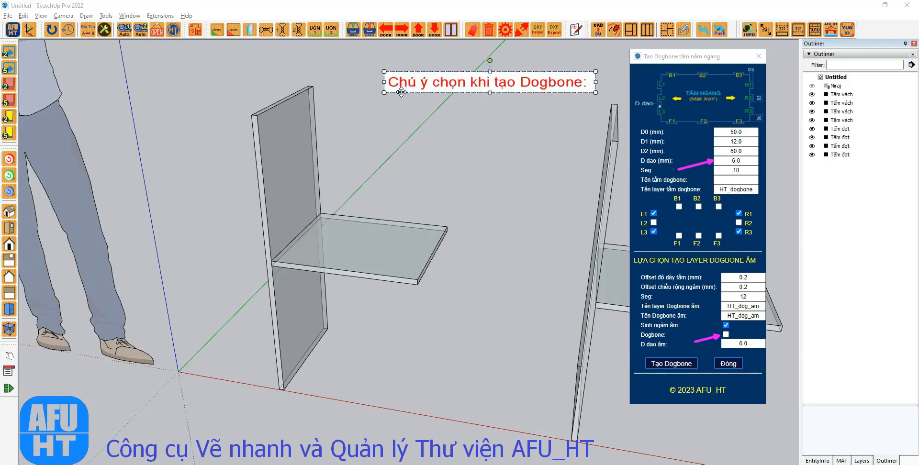
Step: Add the first point to the note: "1. Muốn ngàm có bù dao thì chọn D dao khác 0"
key(Return)
text(1. Muo)
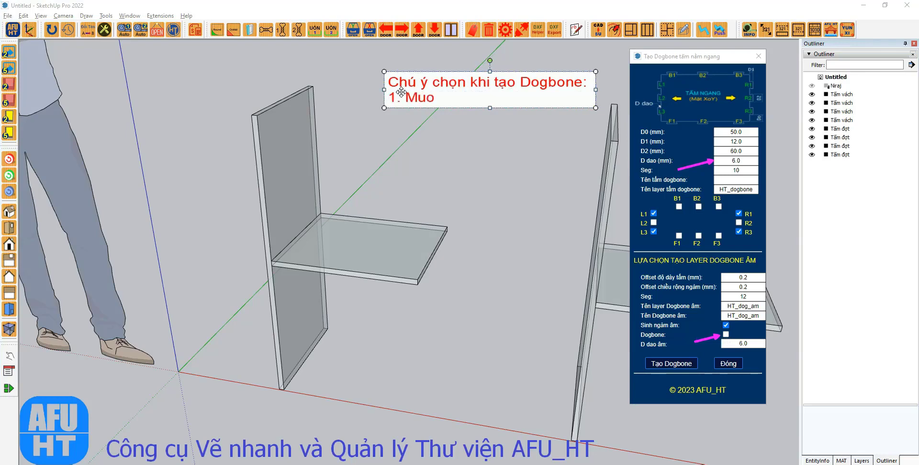
text(n ngàm có trư)
key(BackSpace)
key(BackSpace)
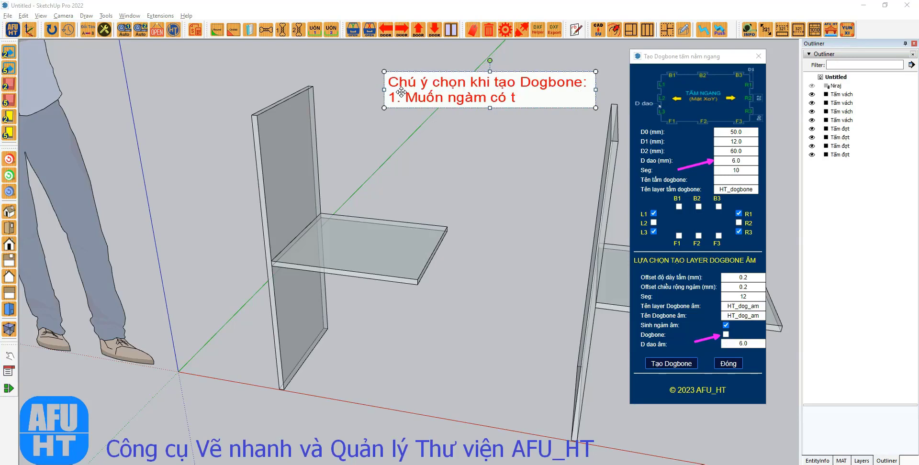
key(BackSpace)
text(bù dao)
key(Return)
text(thì chọn)
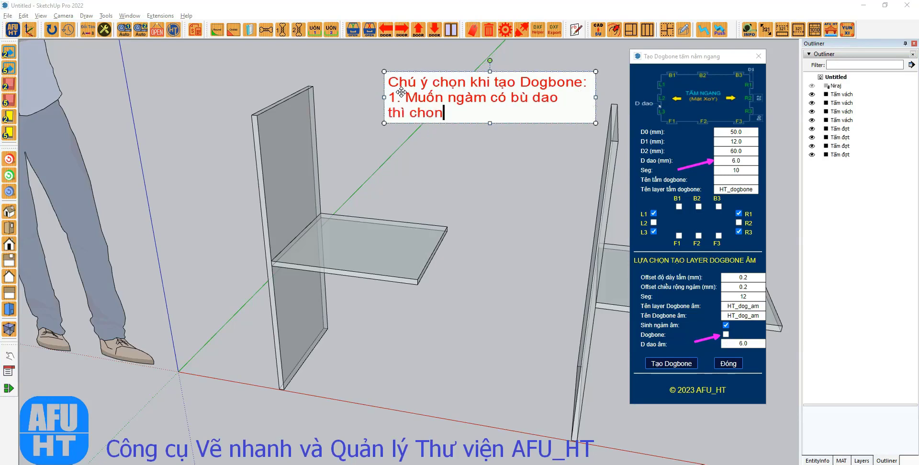
key(BackSpace)
key(BackSpace)
text(ọn D dao )
text(khac)
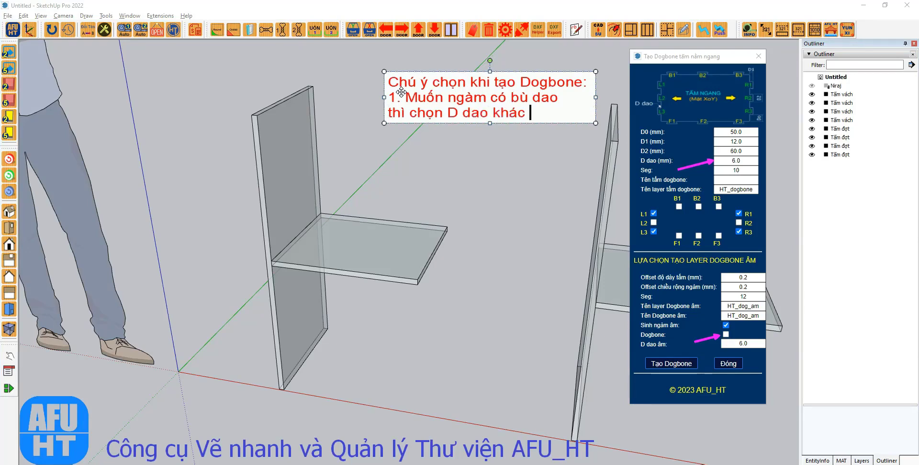
text(0)
Step: Add the second point to the note: "2. Muốn tạo ngàm âm dạng dogbone thì chọn Tick vào Dogbone"
key(Return)
text(2. Muo)
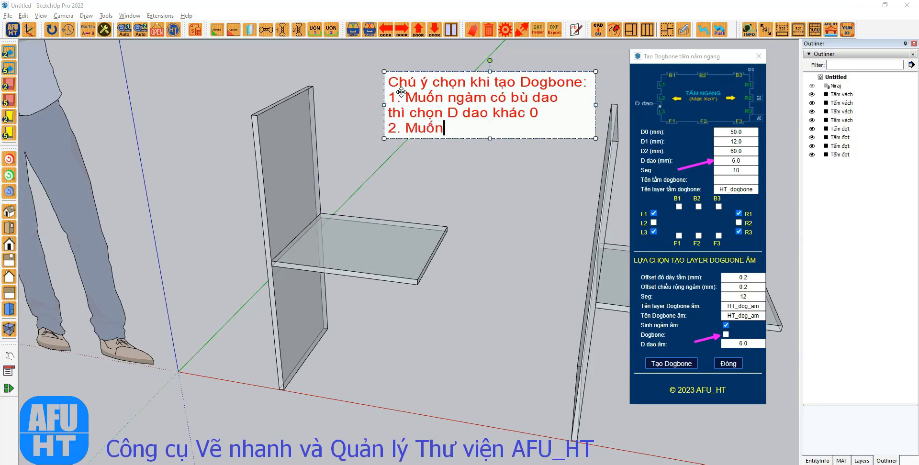
text(n tao)
text( ngàm âm)
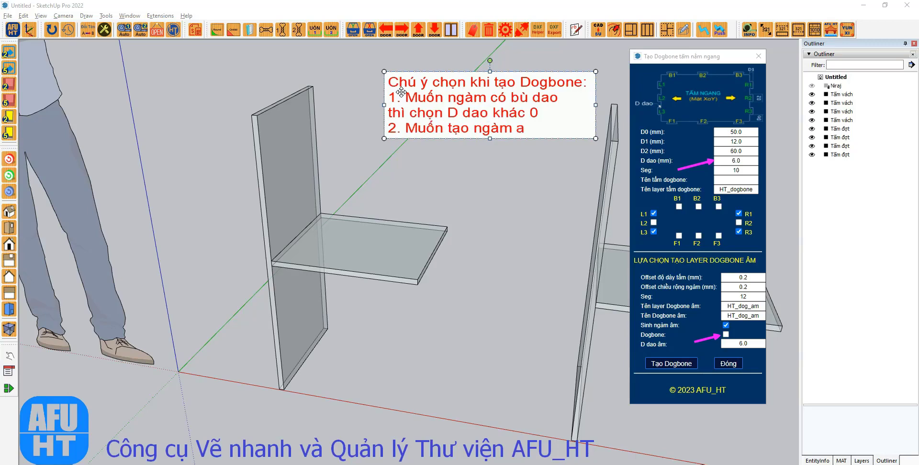
text( dạng dogbone)
key(Return)
text(thì)
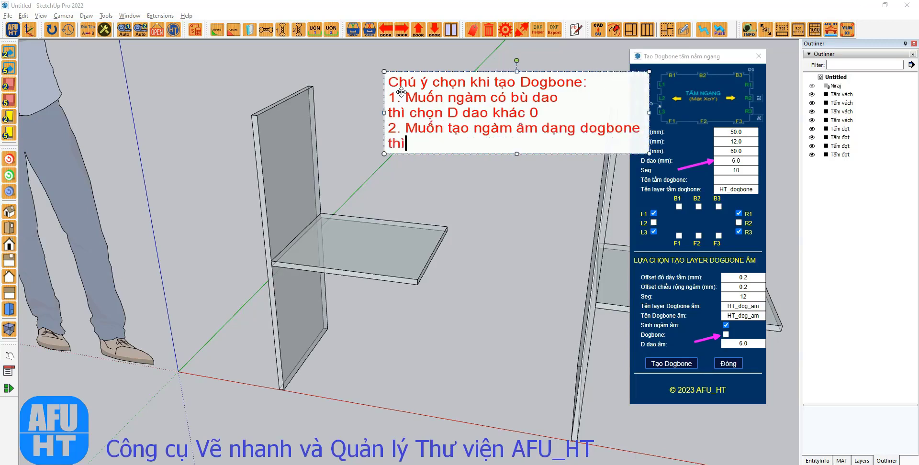
text( chon)
text( Tick vào Do)
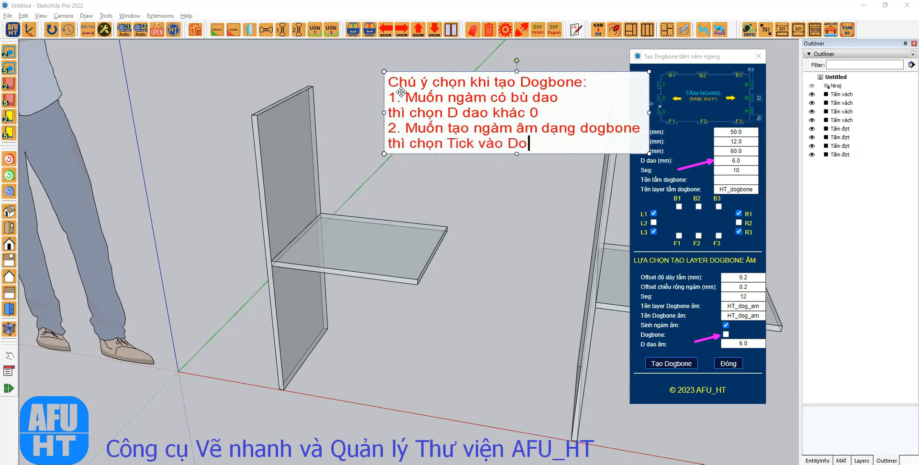
text(cgbone)
Step: Add the paragraph "Nếu 2 cái trên D dao = 0 và không tick vào Dogbone bên dưới thì ra ngàm vuông, lỗ vuông" to the note
key(Return)
key(Return)
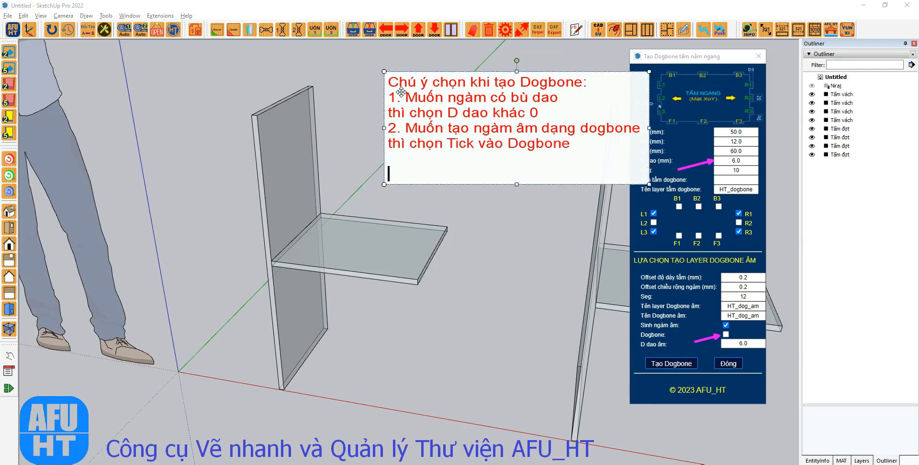
text(Neu 2 cái trên)
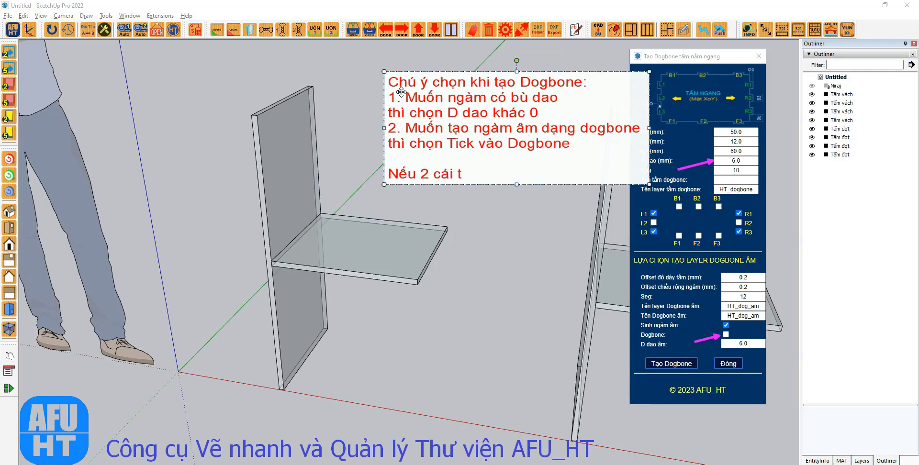
text(D dao =)
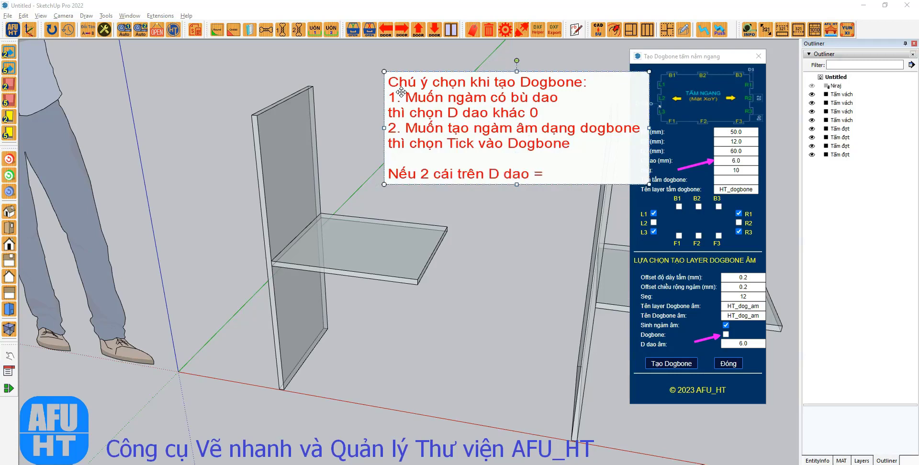
text( 0 và không)
key(BackSpace)
key(BackSpace)
key(BackSpace)
key(BackSpace)
key(BackSpace)
key(Return)
text(k)
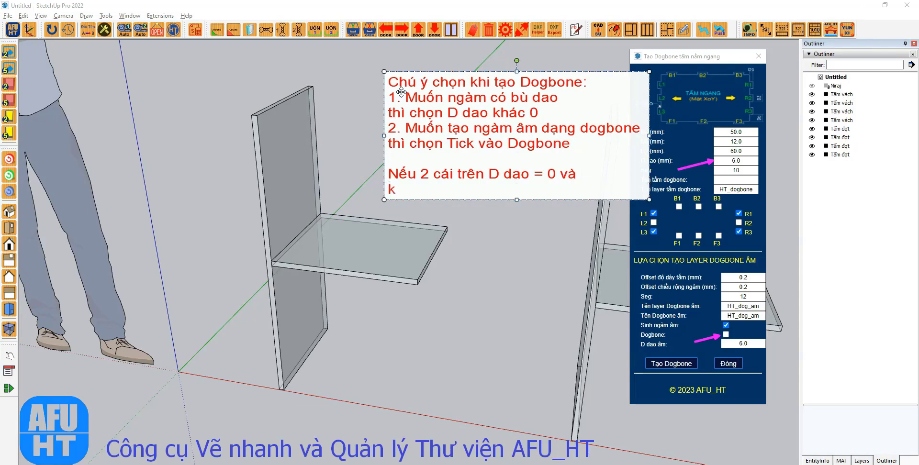
text(hông tick vào Dogbone)
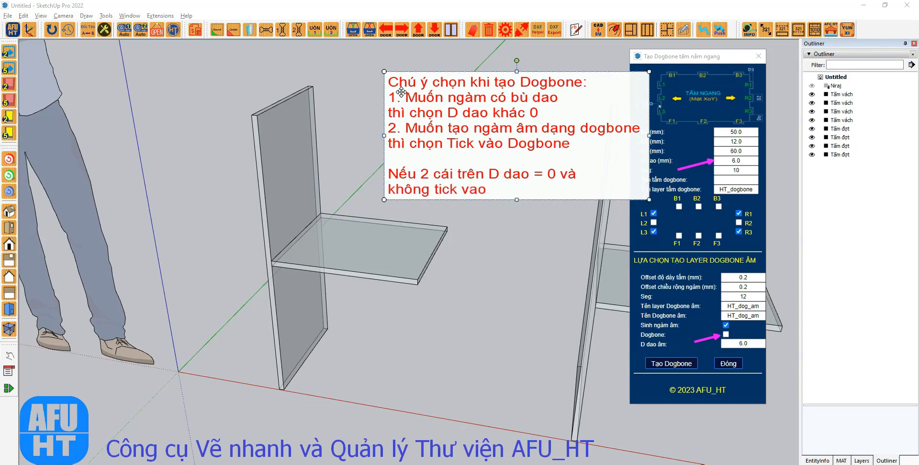
text( bên dưới thì)
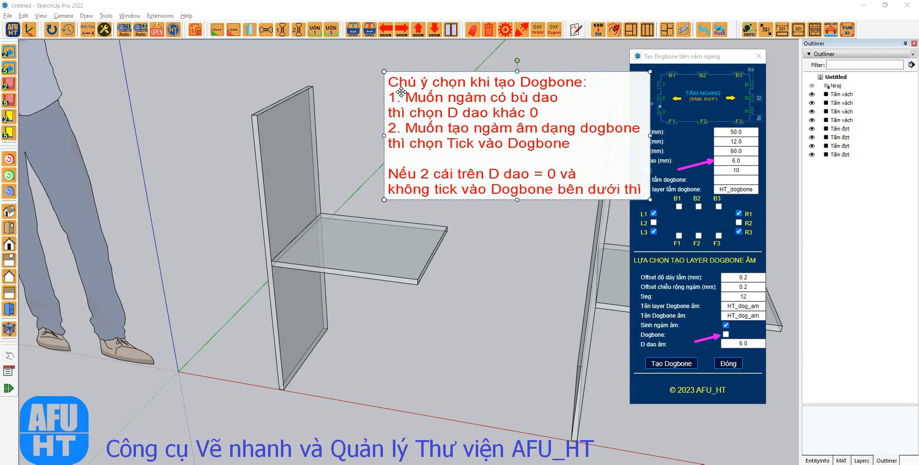
text( ra ngàm)
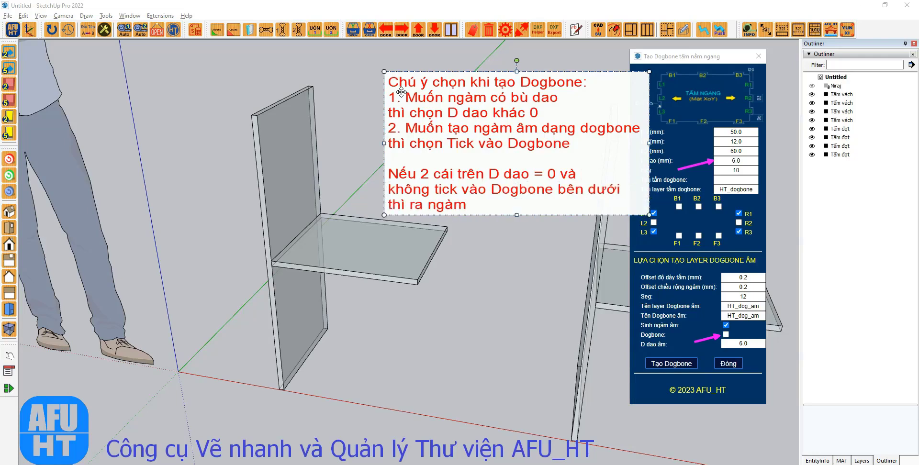
text( vuông, lỗ v)
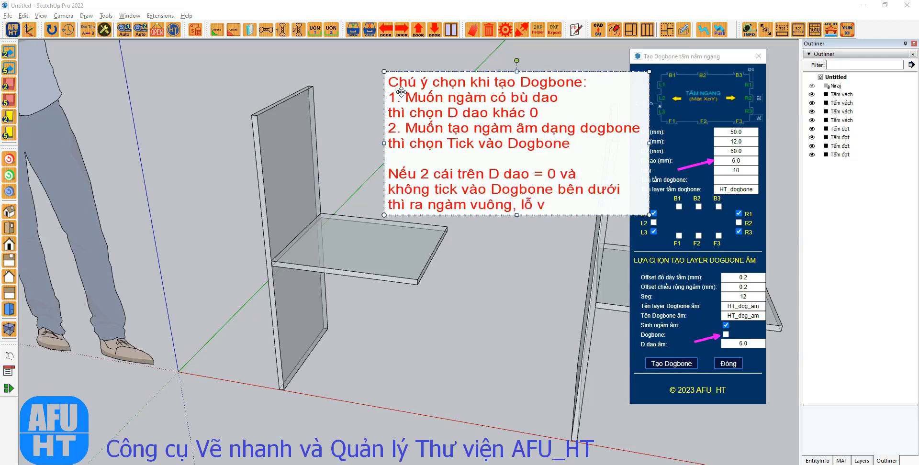
text(uông)
Step: Add the point "3. D dao ở phía dưới dành cho ngàm âm" to the note and close the annotation
key(Return)
key(Return)
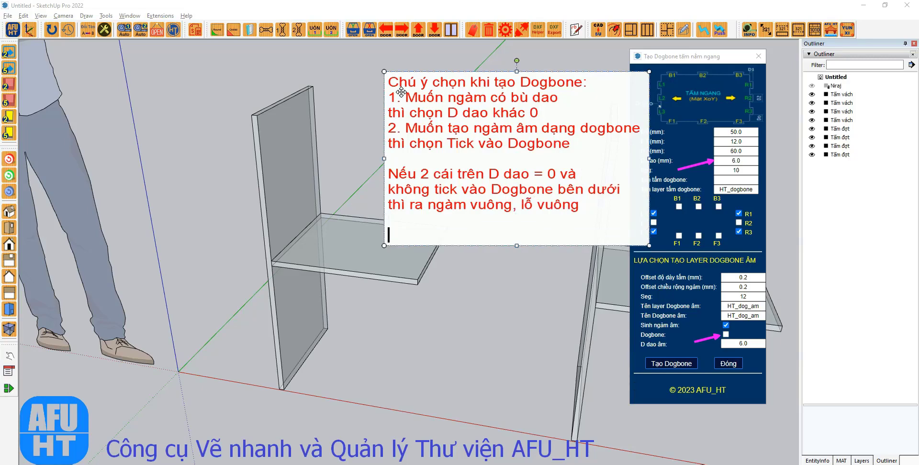
text(3. D dao ở phía)
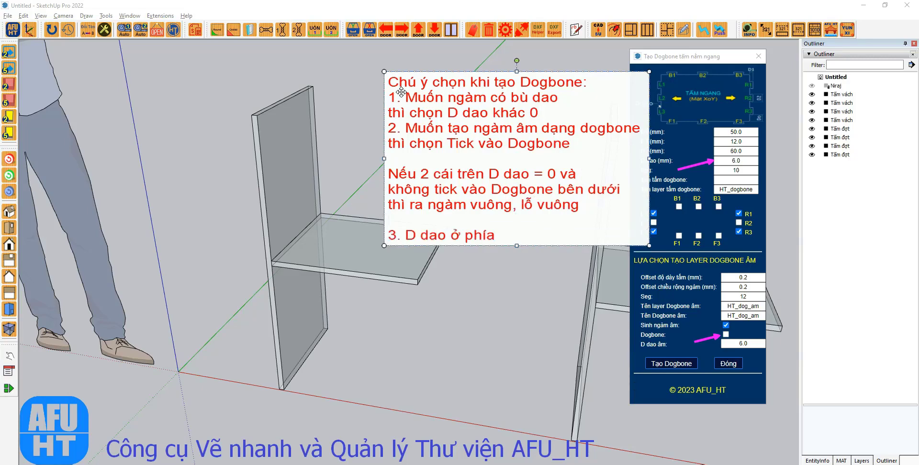
text( dưới dành cho)
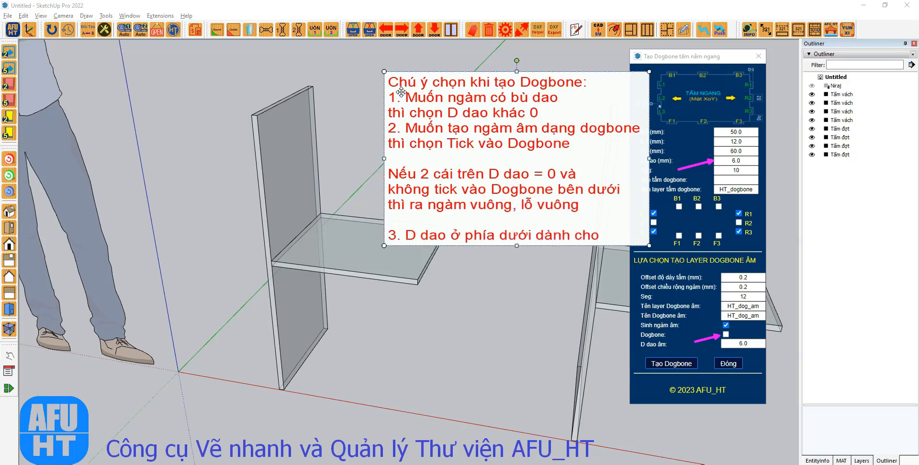
text( laye)
key(BackSpace)
key(BackSpace)
key(BackSpace)
key(BackSpace)
text(ngàm a)
text(am)
key(Return)
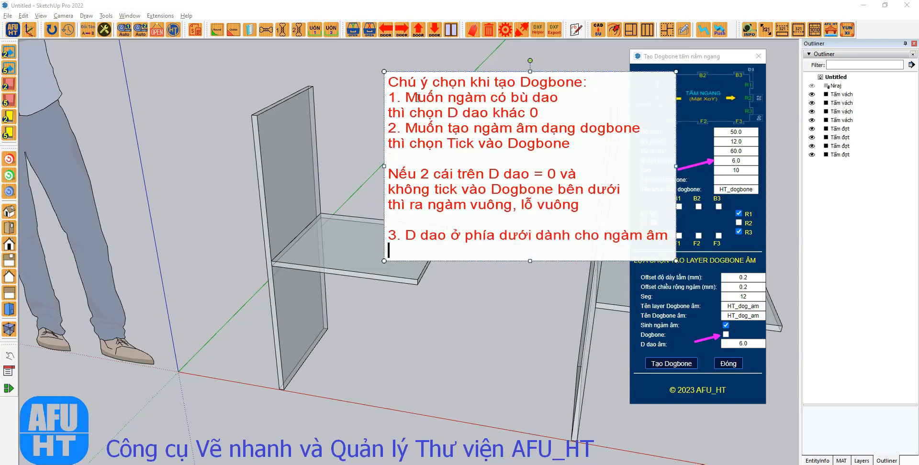
click(515, 307)
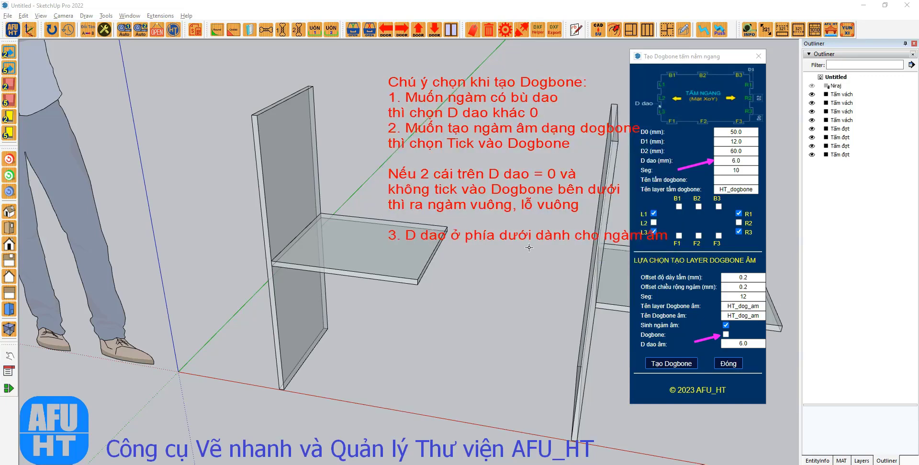
key(Escape)
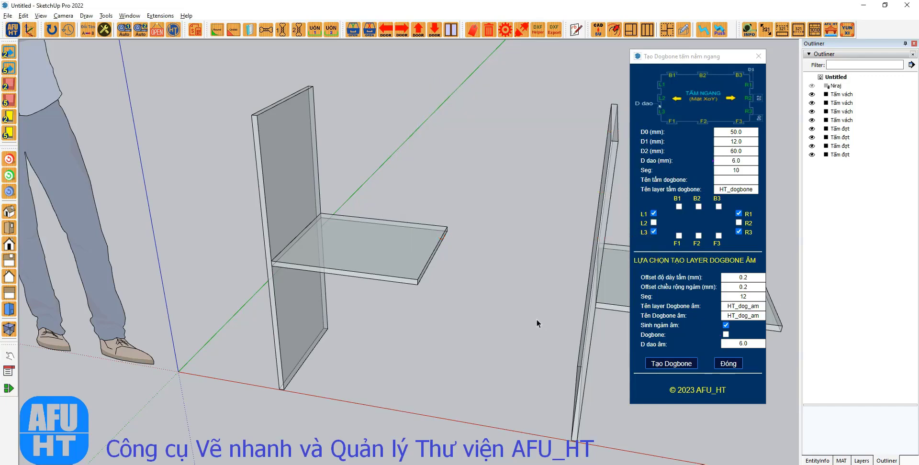
click(357, 261)
click(301, 181)
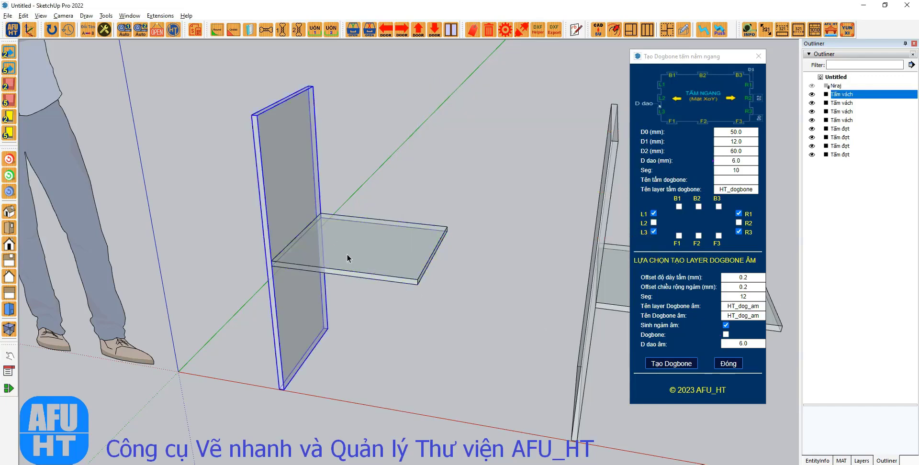
click(347, 257)
click(671, 57)
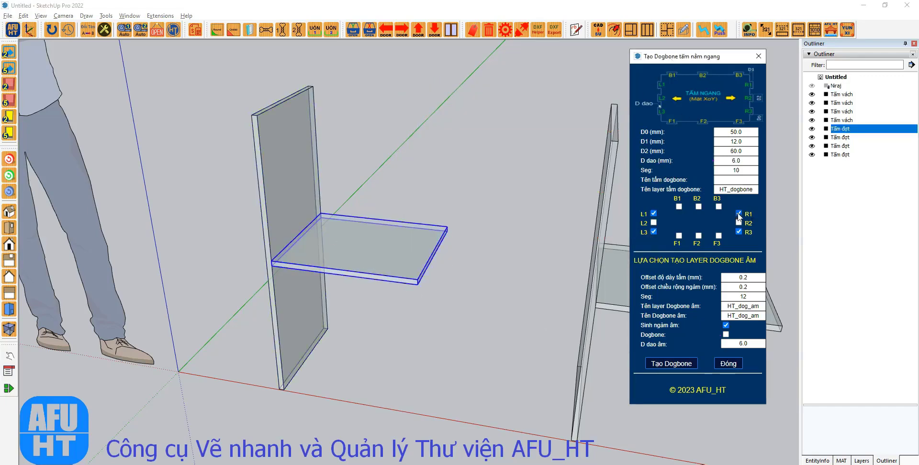
Step: Try to create the dogbone joint with no panel selected
click(441, 156)
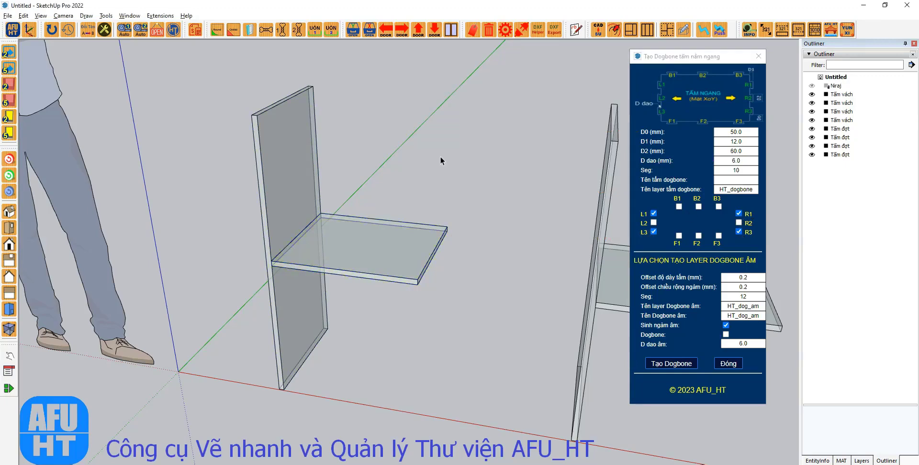
click(672, 363)
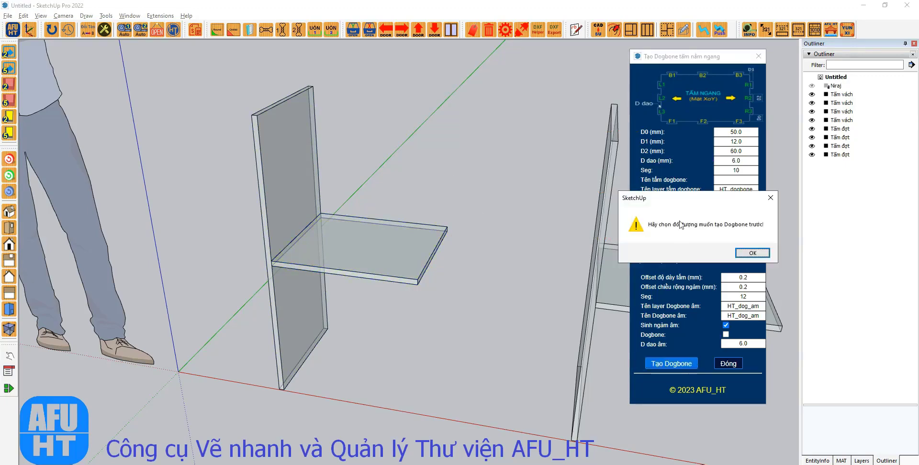
mouse_move(675, 192)
mouse_down()
mouse_move(530, 121)
mouse_move(520, 95)
mouse_up()
key(ctrl+alt+s)
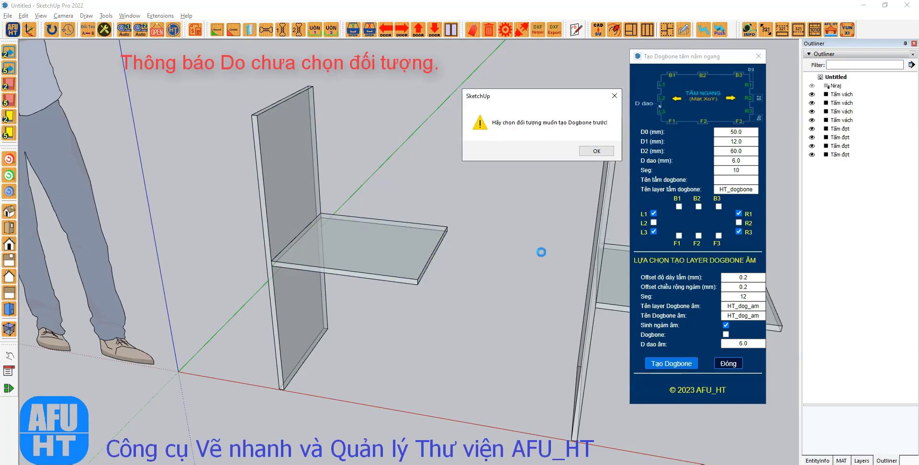
click(464, 139)
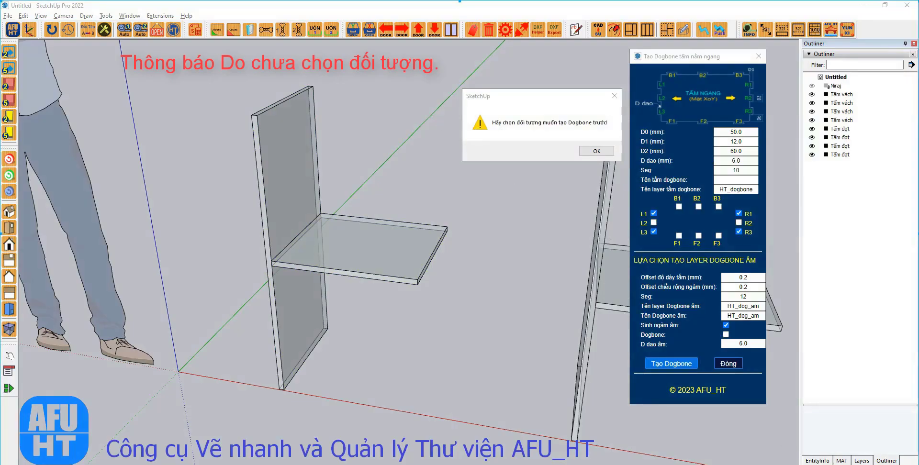
key(Escape)
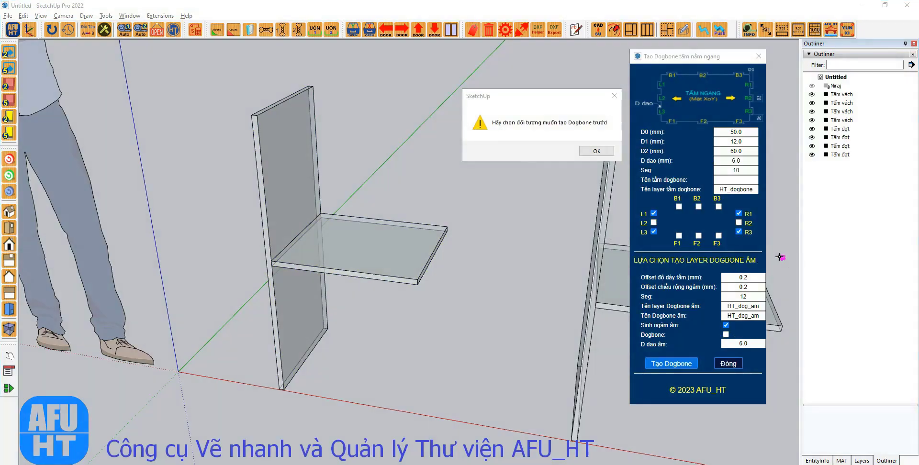
click(588, 152)
Step: Configure the dogbone for the shelf of the near assembly with positions R1 and R3 off and D dao at 0 mm
click(739, 231)
click(738, 213)
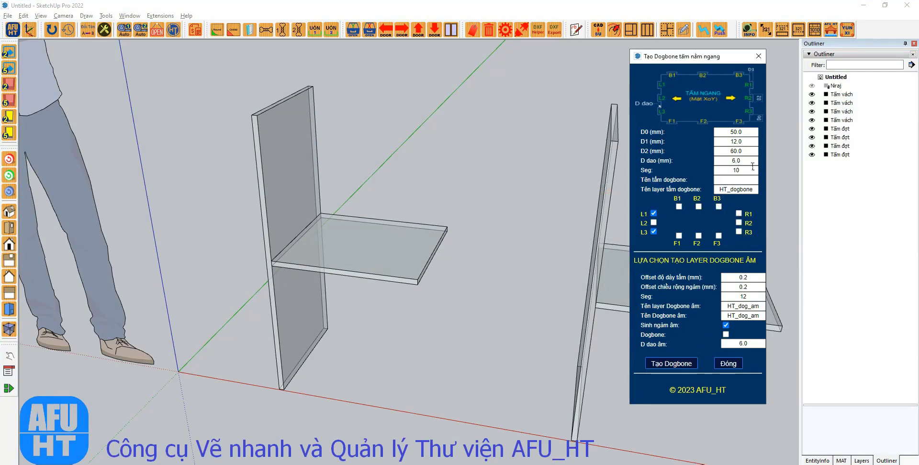
drag(748, 162, 709, 157)
text(0)
click(725, 181)
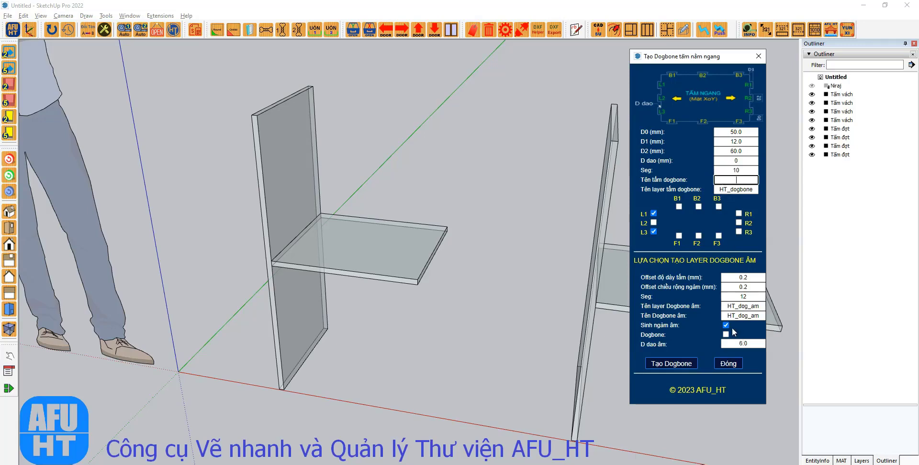
click(371, 261)
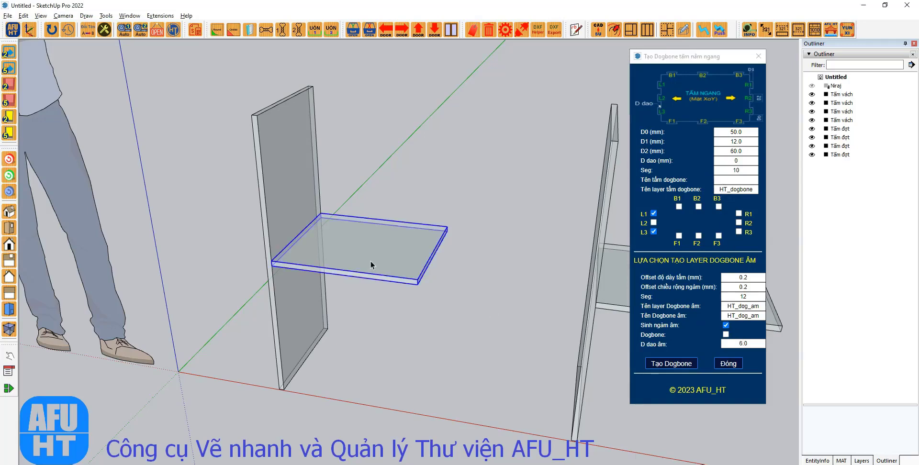
Step: Create the square-tenon joint between the first assembly's shelf and its vertical panel, letting it also cut the female slots
click(672, 363)
click(711, 249)
scroll(292, 250, up, 3)
scroll(291, 251, up, 8)
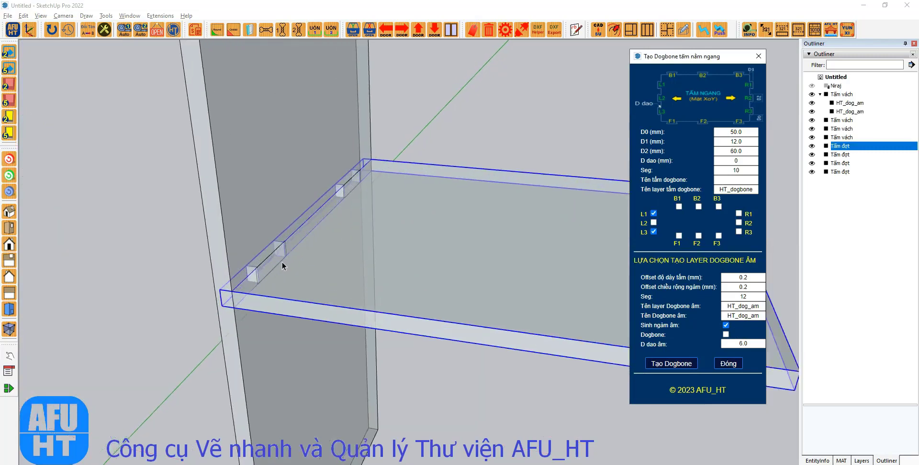
scroll(258, 223, up, 3)
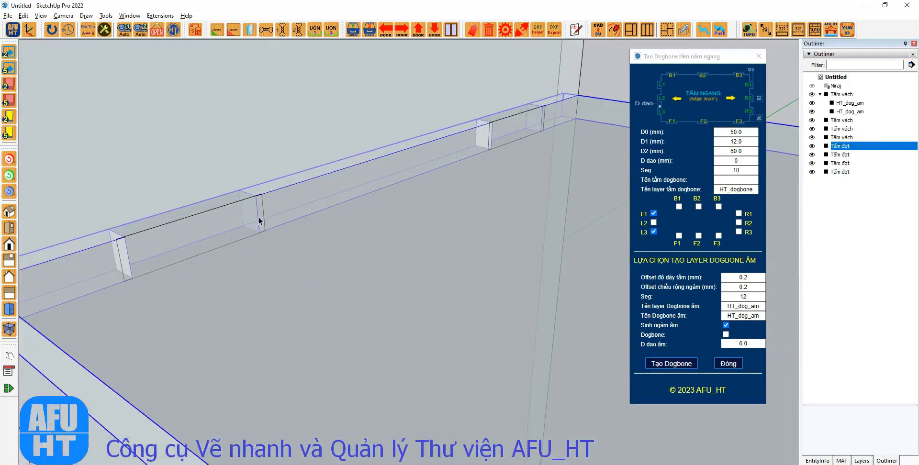
Step: Open the first vertical panel to examine its near square slot, then leave the panel
click(245, 155)
double_click(246, 154)
click(262, 202)
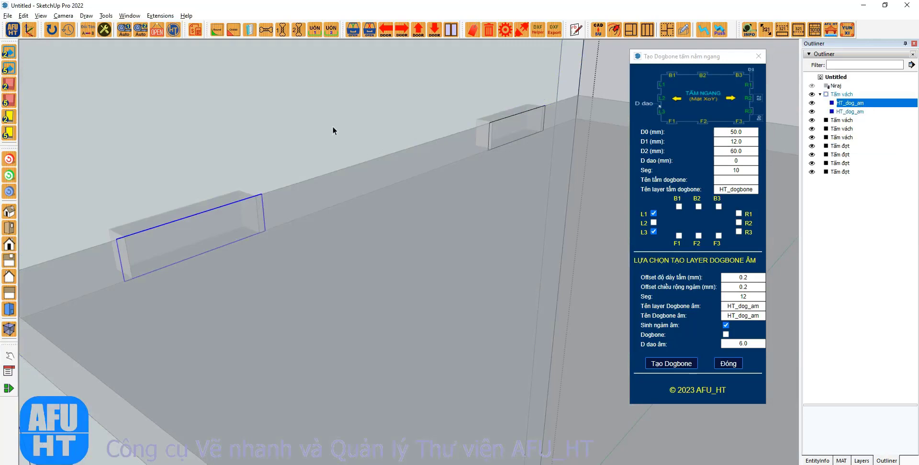
triple_click(366, 283)
click(589, 190)
double_click(403, 221)
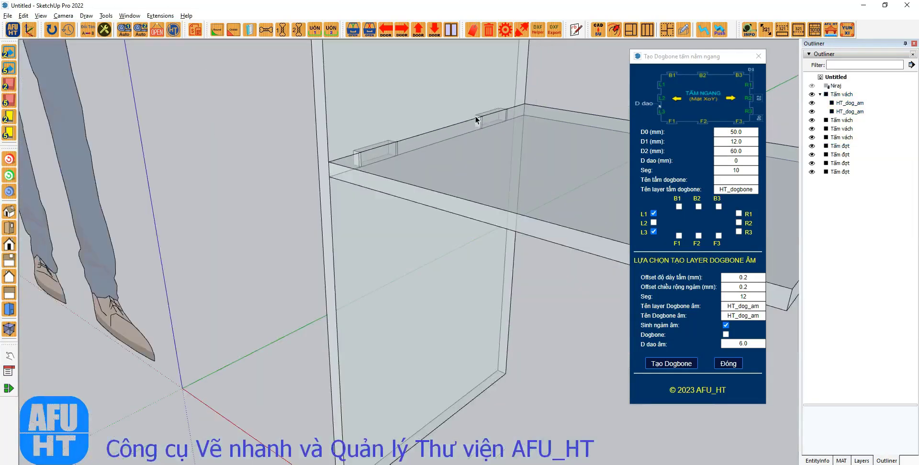
Step: Create the joint for the second assembly's shelf with the upper D dao set to 6 mm
scroll(149, 226, down, 4)
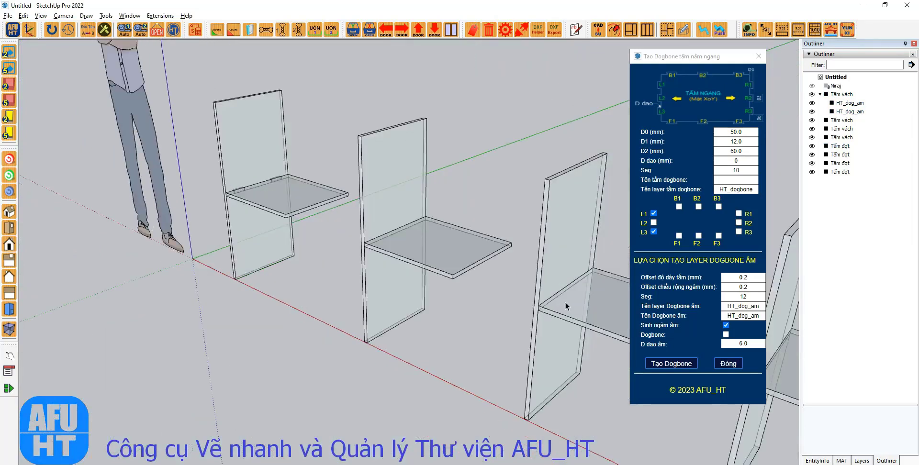
scroll(565, 301, up, 3)
click(379, 231)
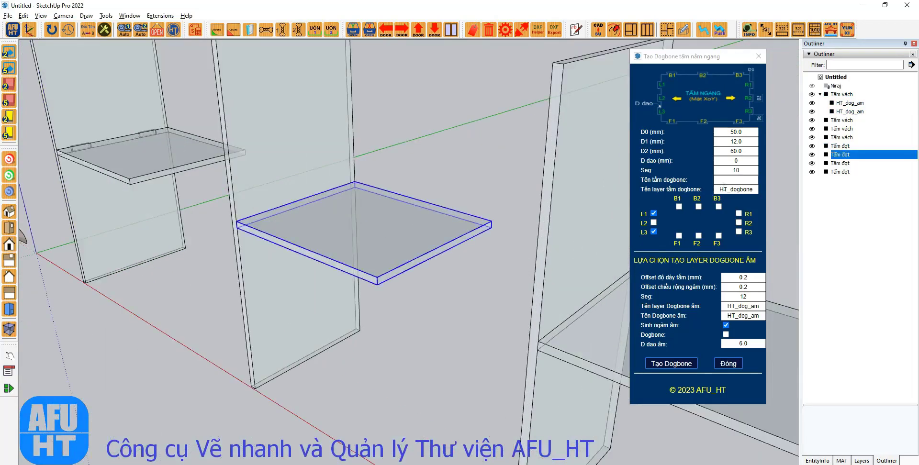
click(735, 161)
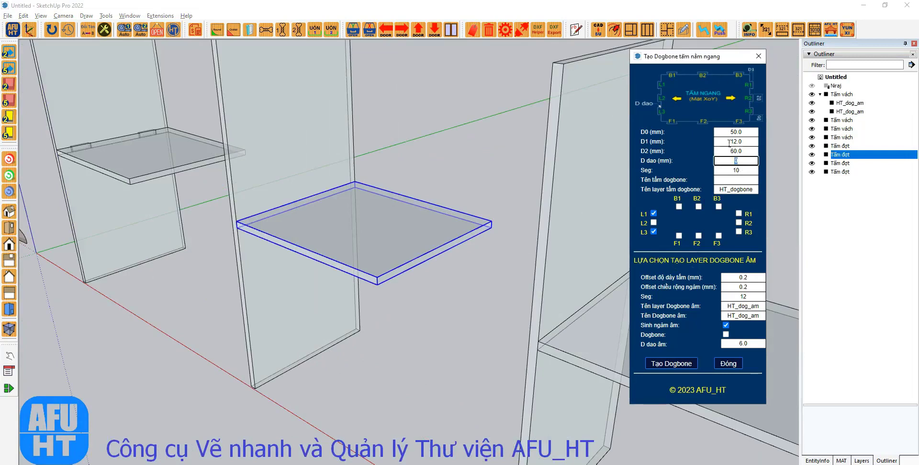
text(6)
click(672, 364)
key(Return)
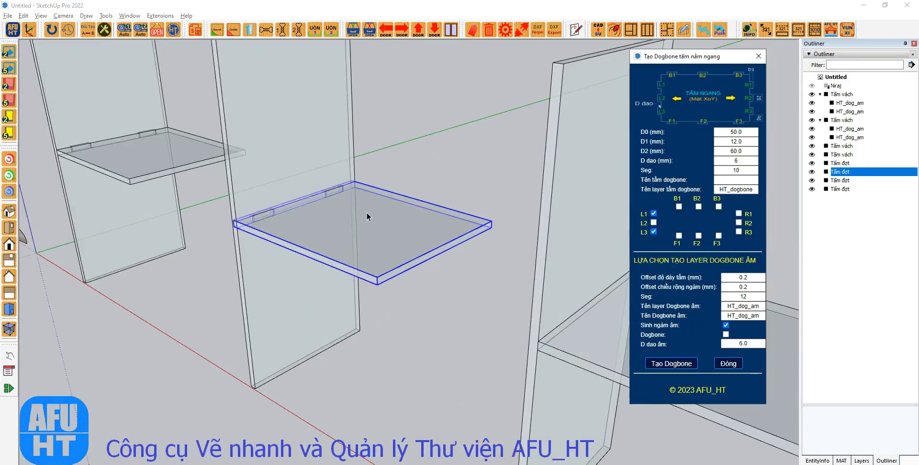
Step: Examine the shape of the tenons along the second shelf's joint with its vertical panel
scroll(367, 211, up, 5)
scroll(323, 201, up, 10)
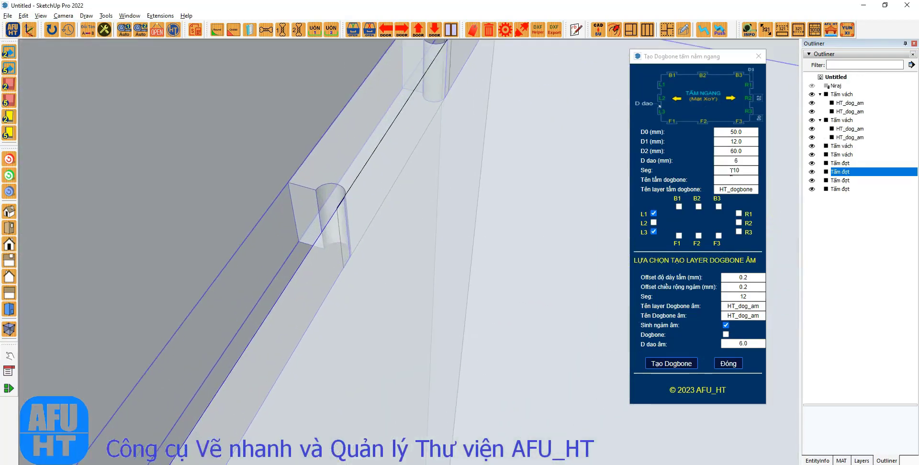
scroll(455, 176, down, 3)
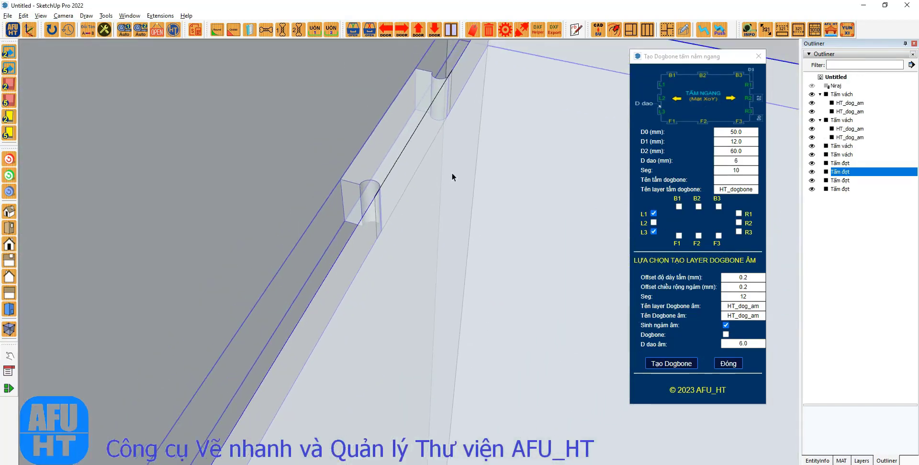
scroll(450, 170, down, 10)
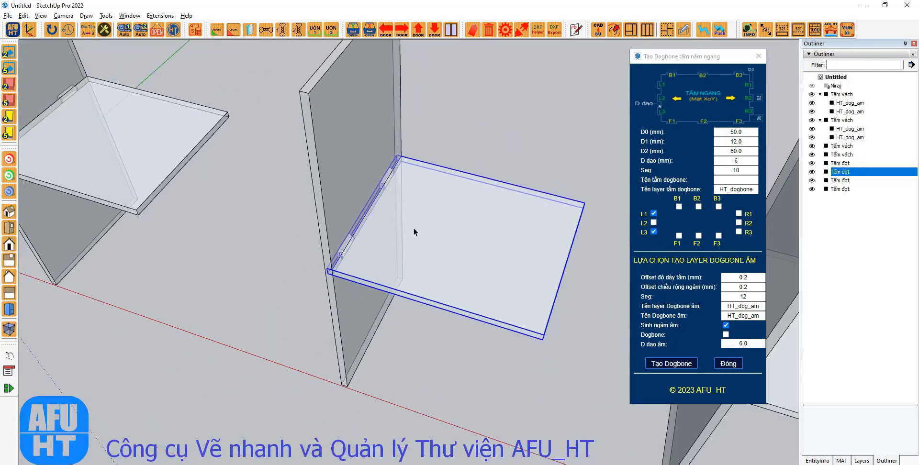
scroll(341, 234, up, 10)
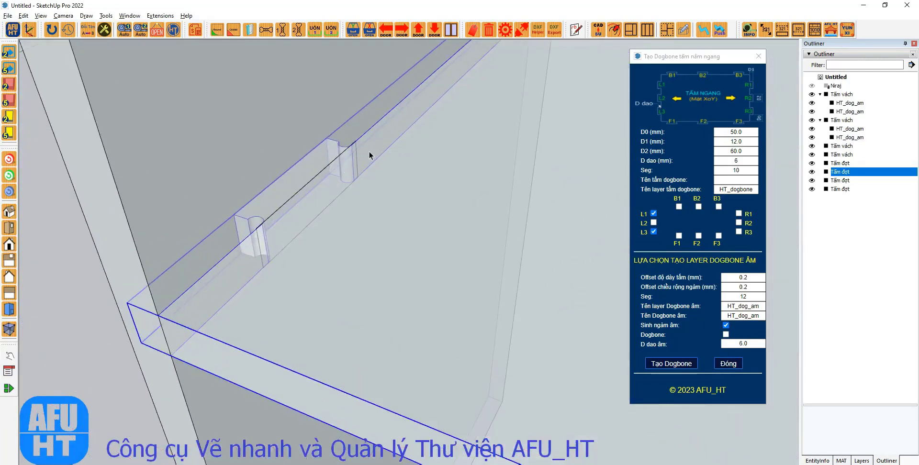
middle_drag(350, 173, 397, 243)
scroll(397, 244, down, 4)
scroll(322, 234, up, 5)
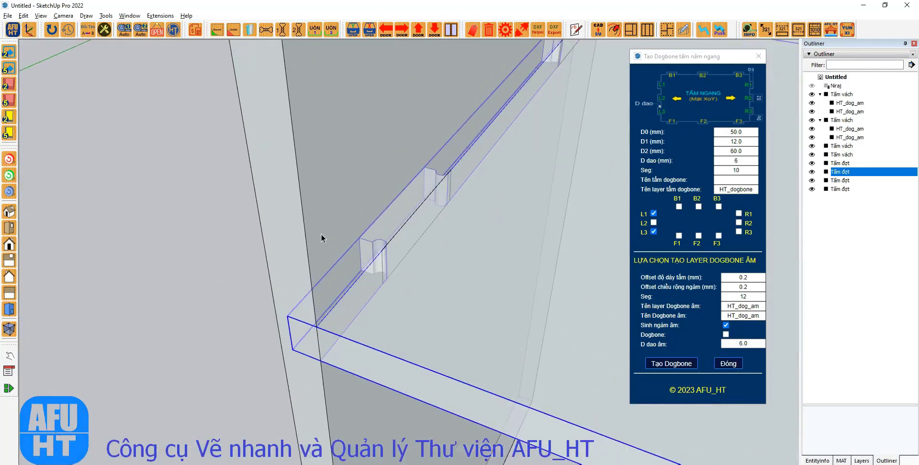
Step: Select the near slot outline inside the second vertical panel and annotate it with a box and arrows relating it to the Dogbone option
double_click(356, 208)
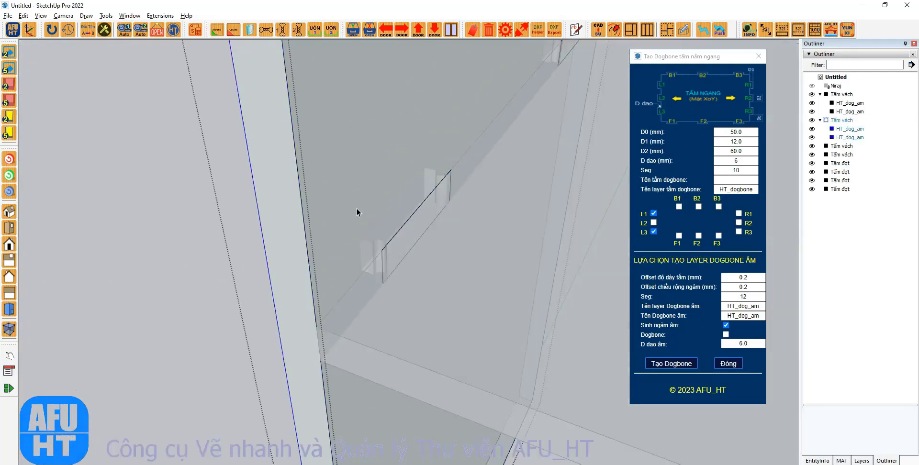
click(402, 238)
key(Print)
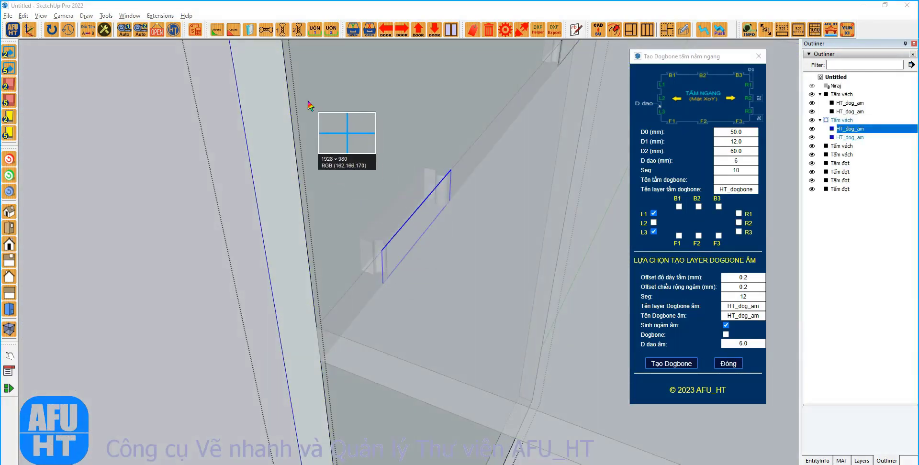
click(347, 119)
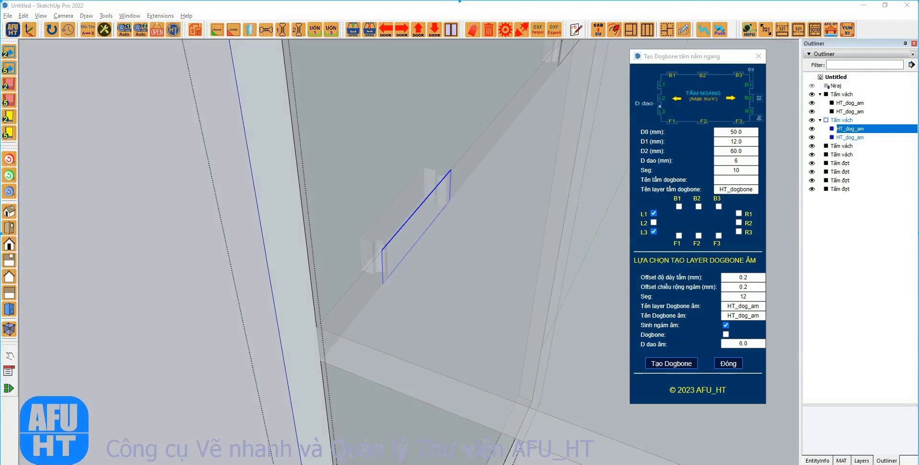
drag(355, 137, 478, 329)
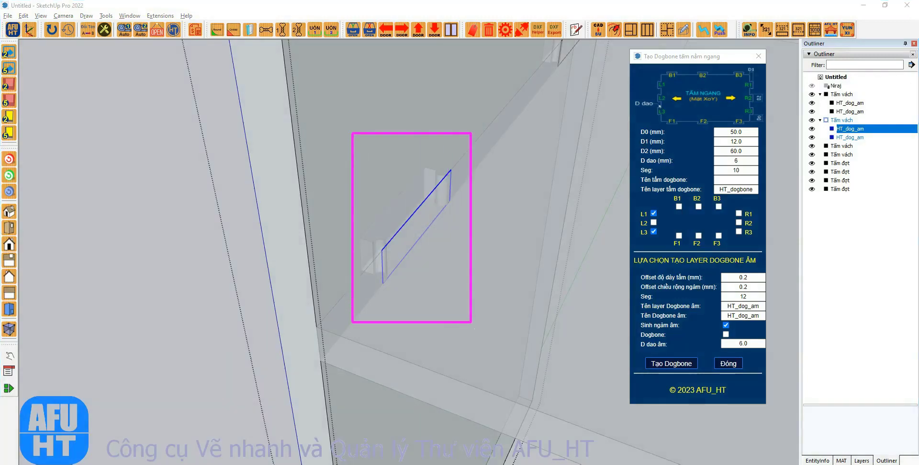
mouse_move(637, 334)
mouse_down()
mouse_move(520, 258)
mouse_move(452, 237)
mouse_up()
drag(680, 343, 717, 336)
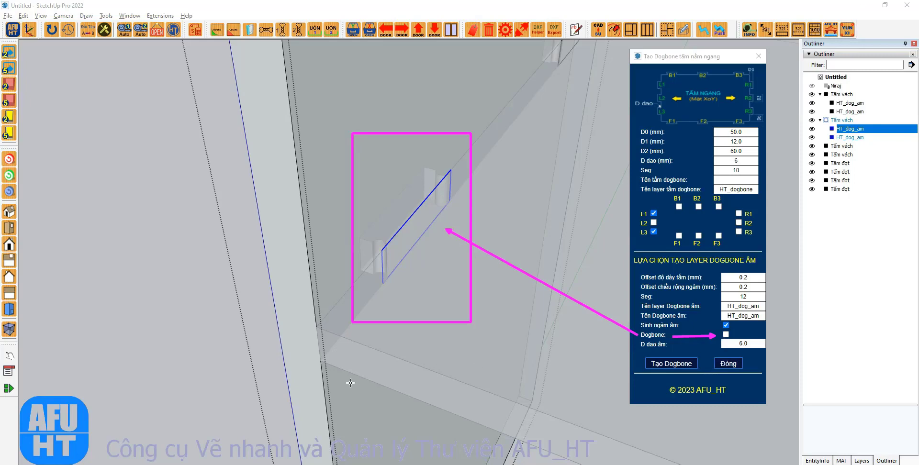
key(Escape)
click(263, 380)
Step: Box the near tenon of the second shelf in an annotation and draw arrows relating it to the upper D dao setting
scroll(320, 363, down, 3)
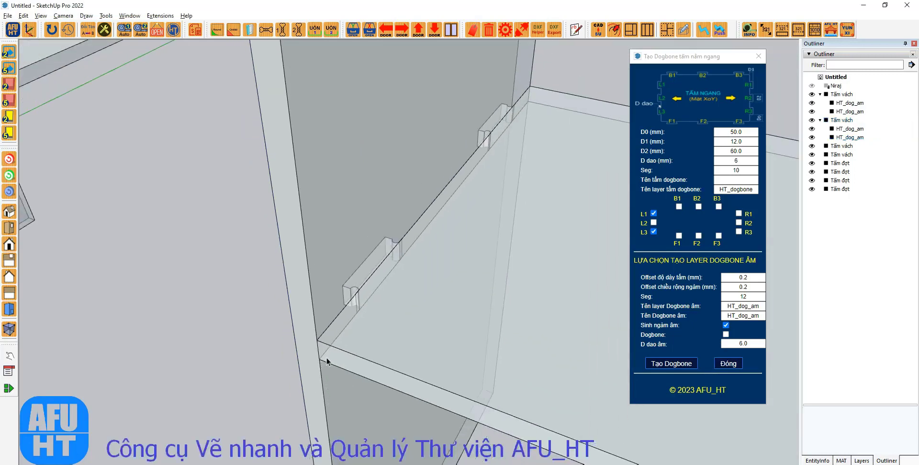
key(ctrl+alt+s)
click(312, 168)
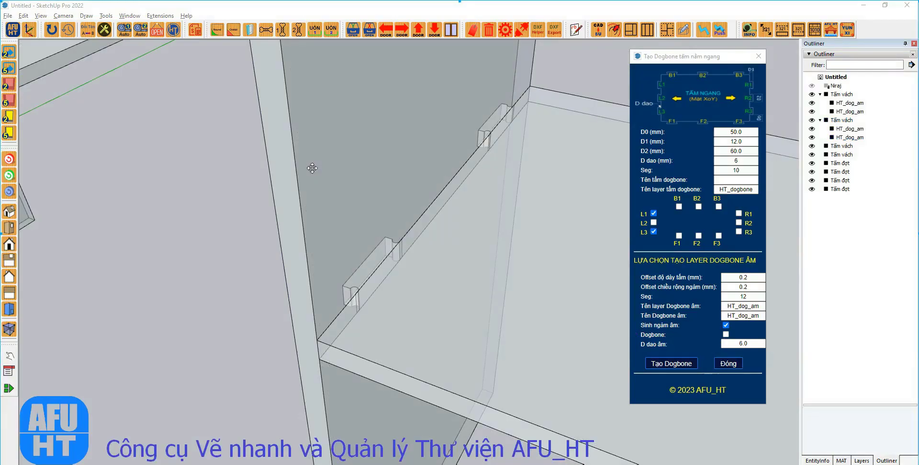
drag(312, 206, 406, 308)
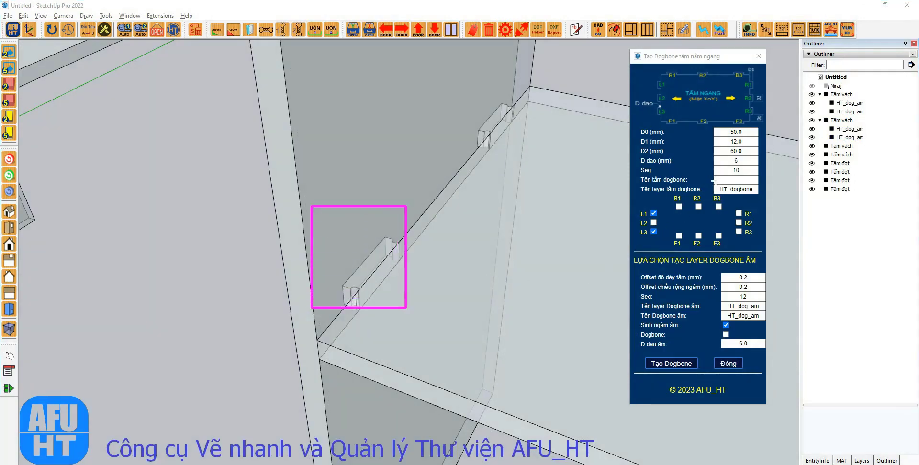
mouse_move(634, 163)
mouse_down()
mouse_move(417, 242)
mouse_move(447, 218)
mouse_up()
key(ctrl+z)
drag(635, 163, 407, 238)
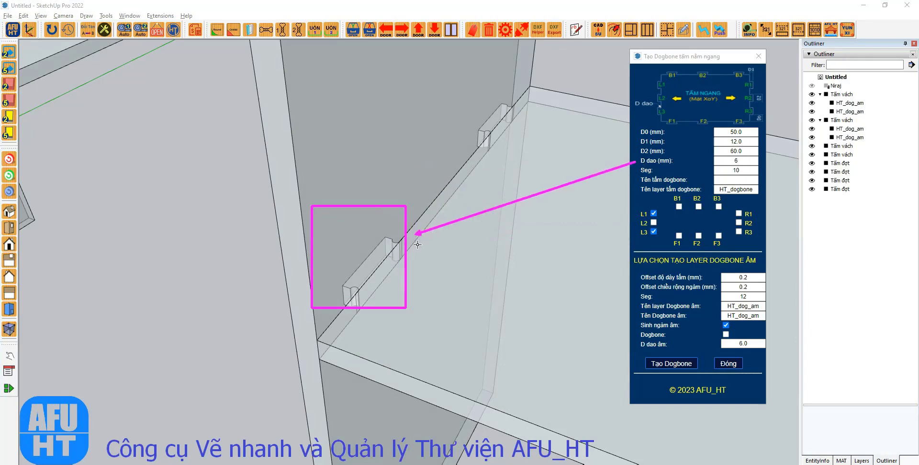
drag(678, 161, 716, 162)
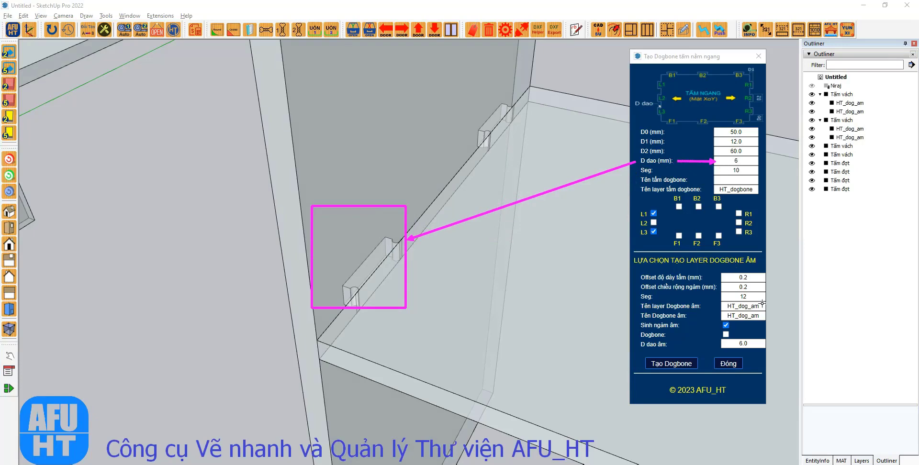
key(Escape)
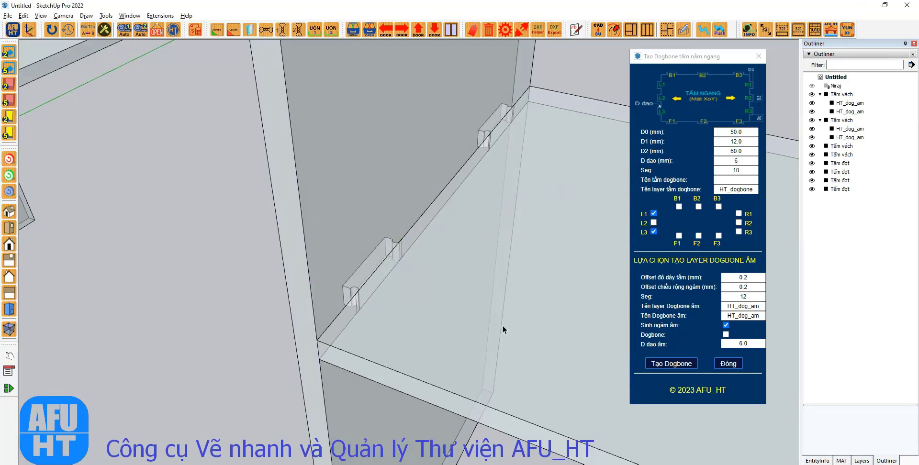
Step: Create the joint for the third assembly's shelf with the Dogbone option for the female slots enabled
scroll(188, 245, up, 3)
scroll(357, 343, down, 5)
scroll(378, 347, up, 5)
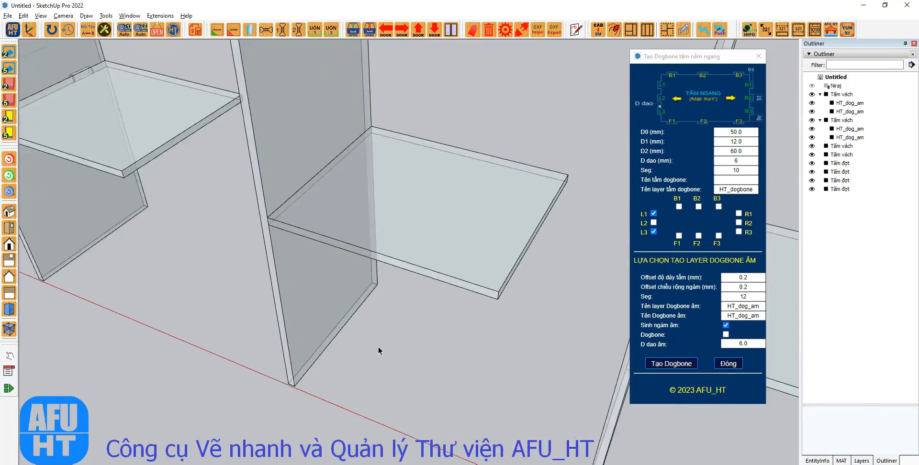
scroll(275, 178, up, 2)
click(407, 240)
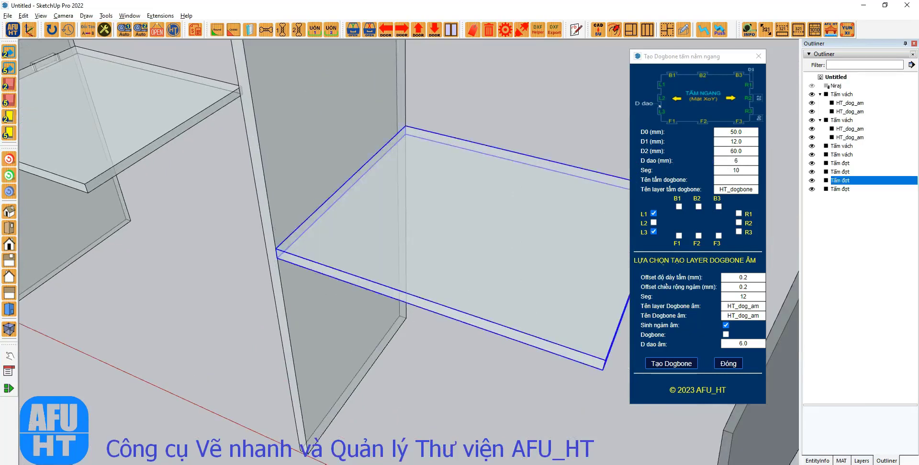
click(726, 334)
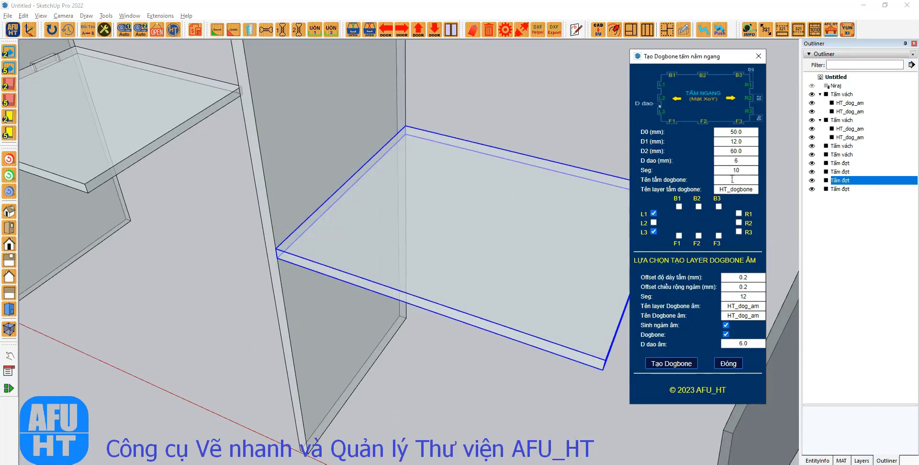
click(363, 166)
click(463, 223)
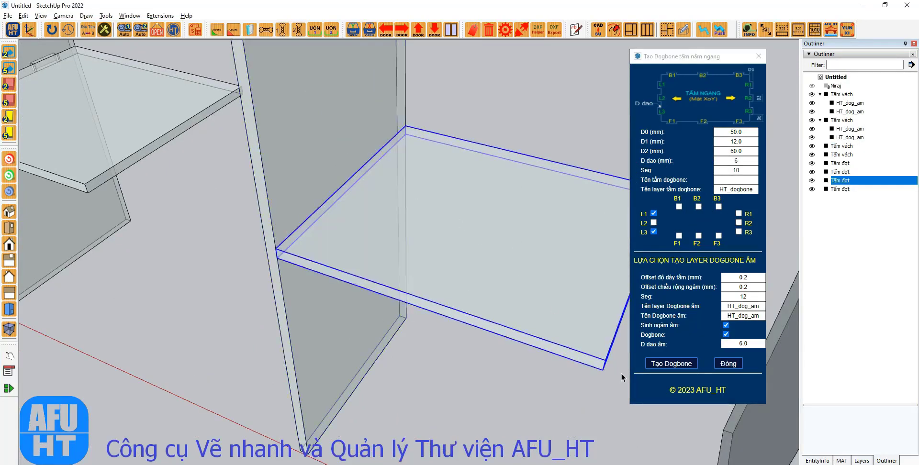
click(662, 366)
click(714, 254)
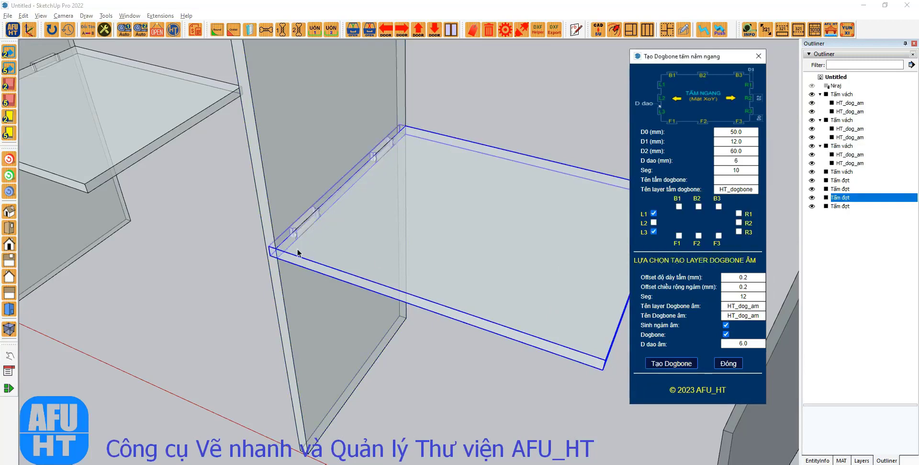
Step: Open the third vertical panel and select its near dogbone slot outline for inspection
scroll(293, 246, up, 8)
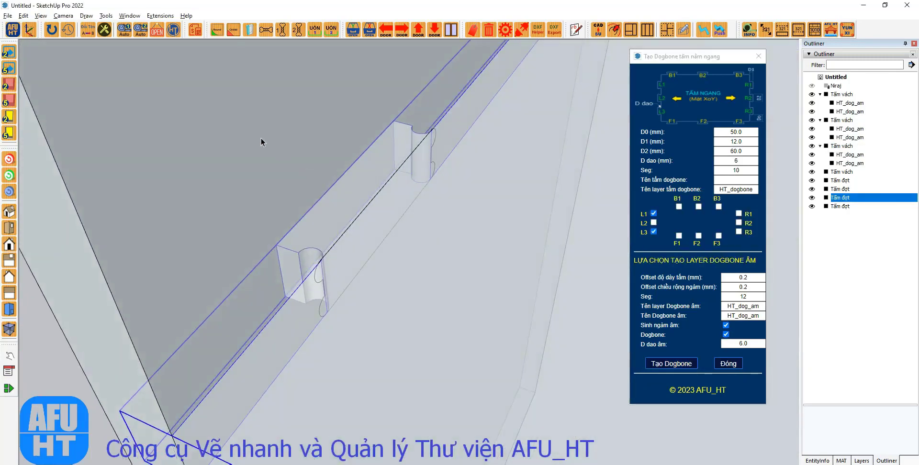
double_click(359, 203)
click(375, 208)
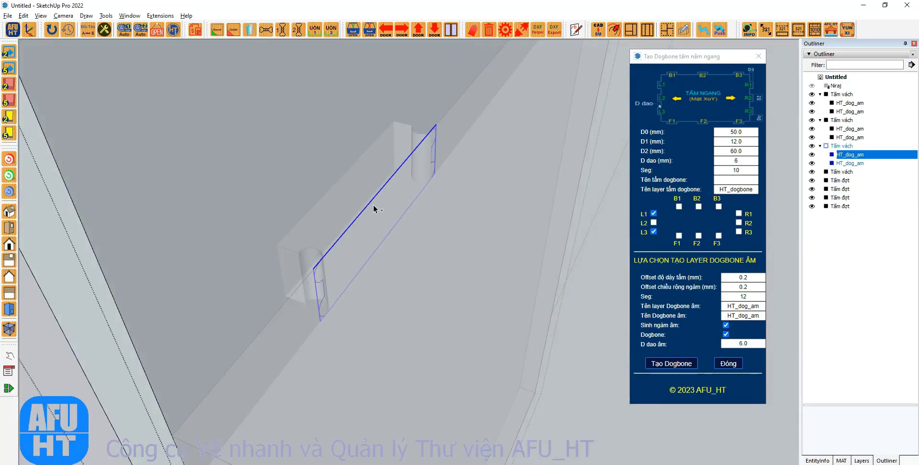
Step: Annotate the third panel's slot with a box and an arrow from Dogbone, plus arrows to the Dogbone and D dao âm values
key(F1)
key(Escape)
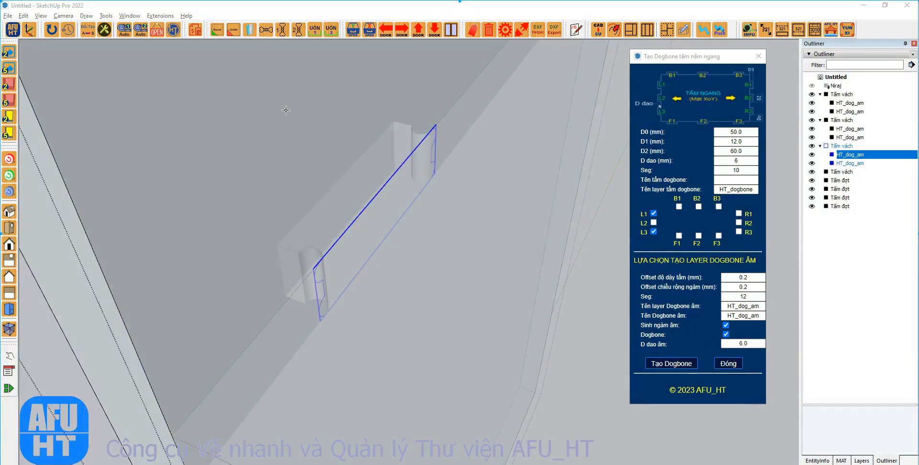
drag(263, 94, 500, 395)
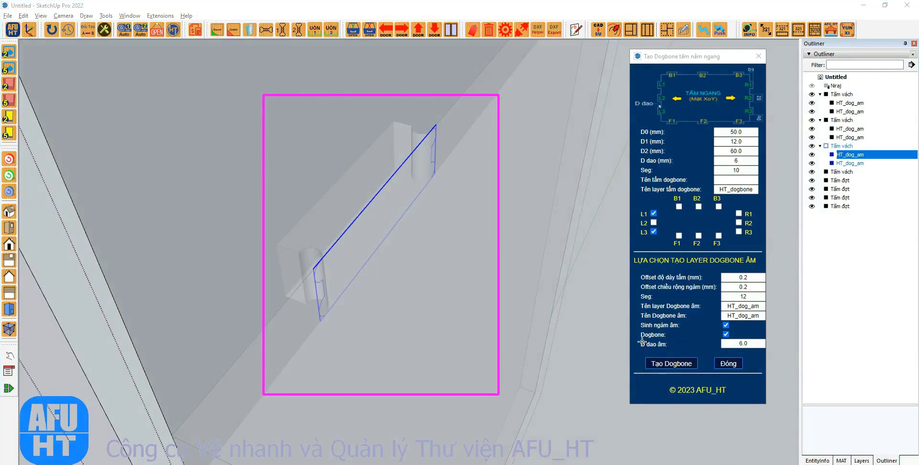
drag(643, 342, 412, 232)
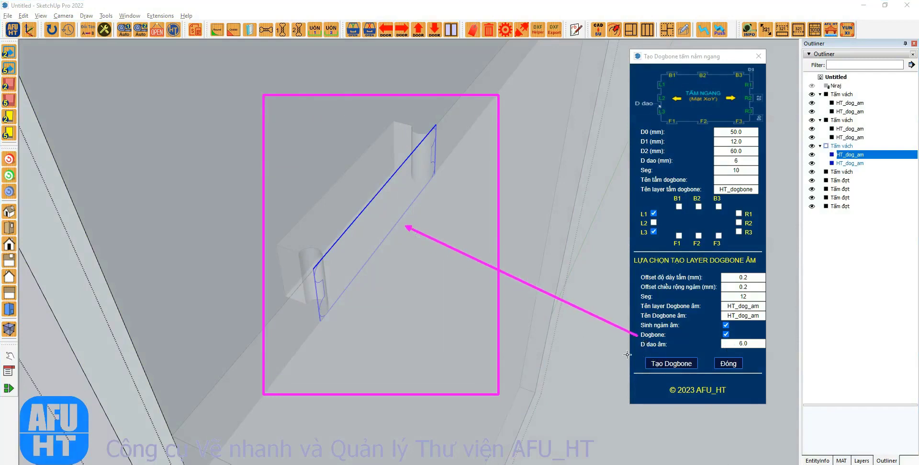
mouse_move(672, 336)
mouse_down()
mouse_move(718, 335)
mouse_move(719, 345)
mouse_up()
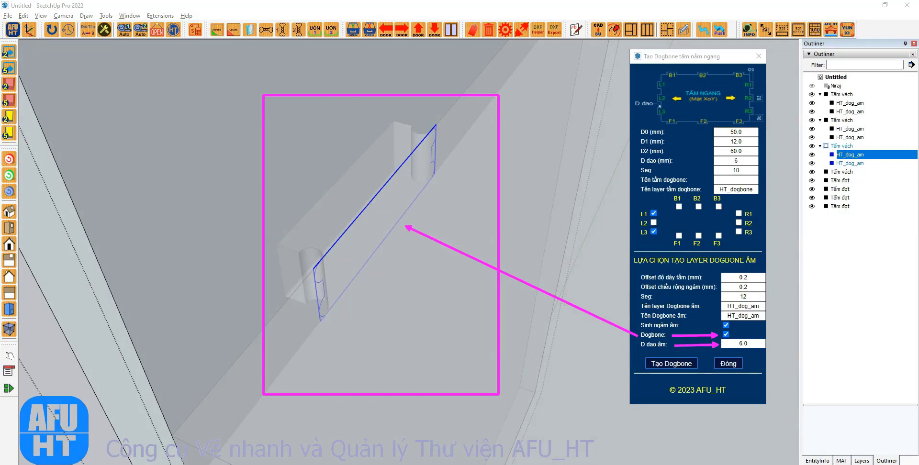
Step: Set the tenon's D dao to 0 mm and create the dogbone joint for the fourth assembly's shelf
key(Escape)
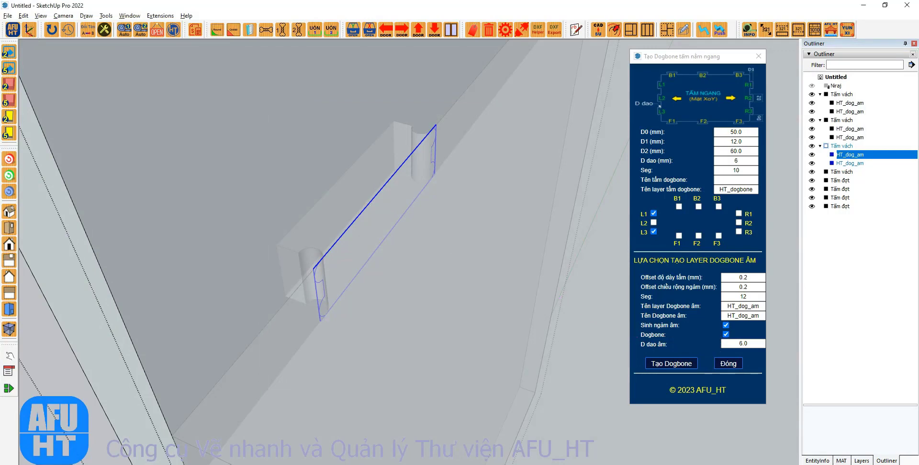
scroll(380, 382, down, 8)
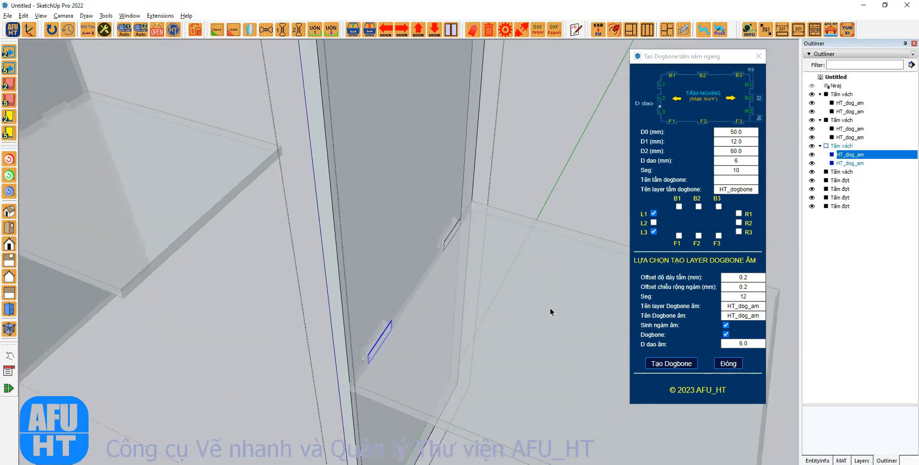
scroll(550, 310, down, 10)
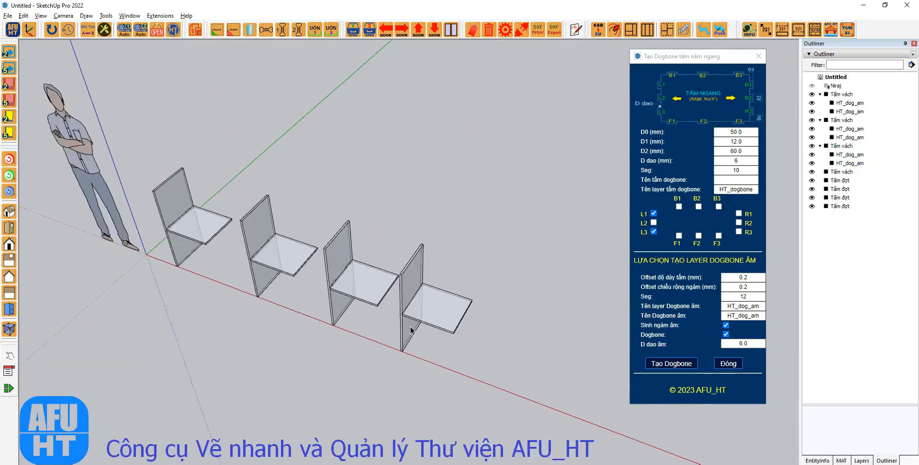
scroll(506, 343, up, 5)
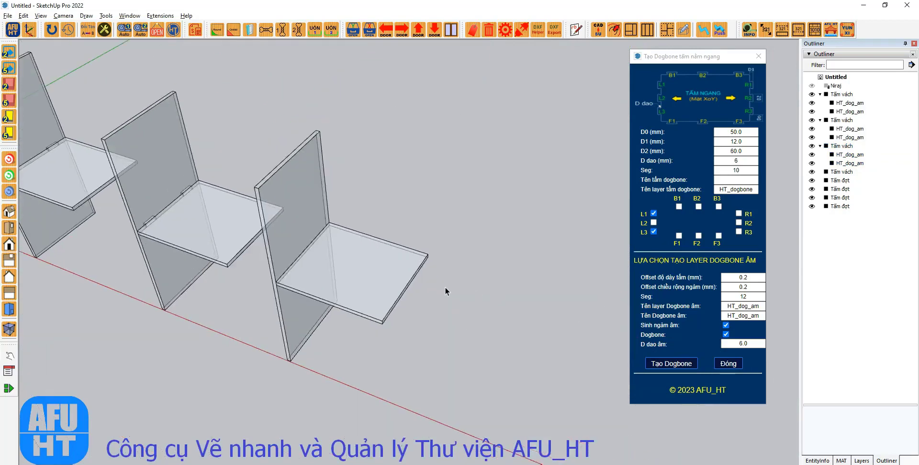
scroll(444, 286, down, 3)
click(397, 274)
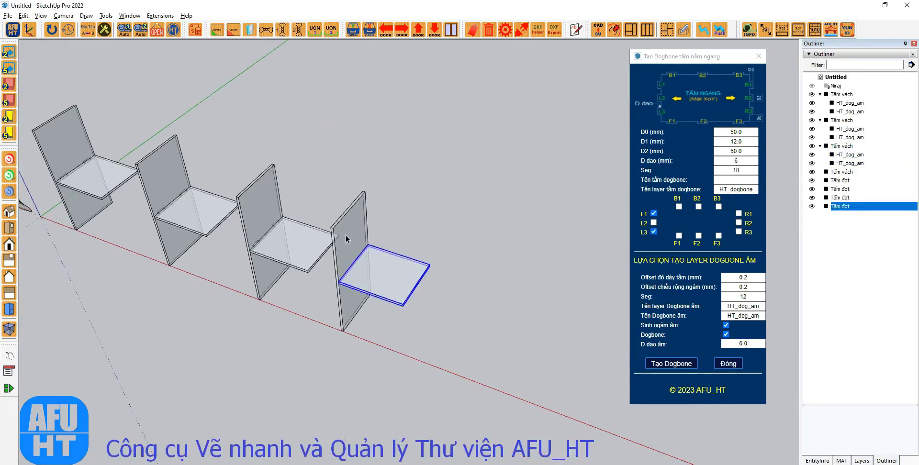
drag(752, 163, 708, 160)
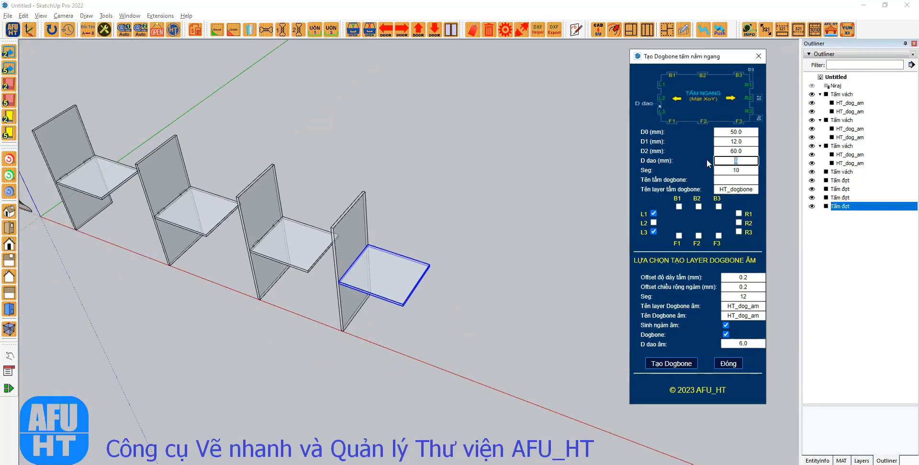
text(0)
click(671, 364)
click(721, 255)
Step: Examine the tenons and slots where the fourth shelf meets its vertical panel
scroll(482, 271, down, 2)
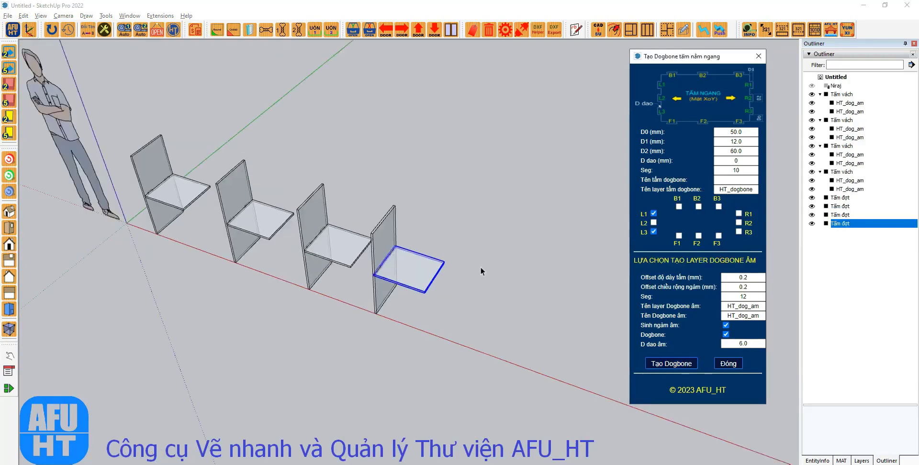
scroll(380, 282, up, 10)
middle_drag(416, 288, 353, 221)
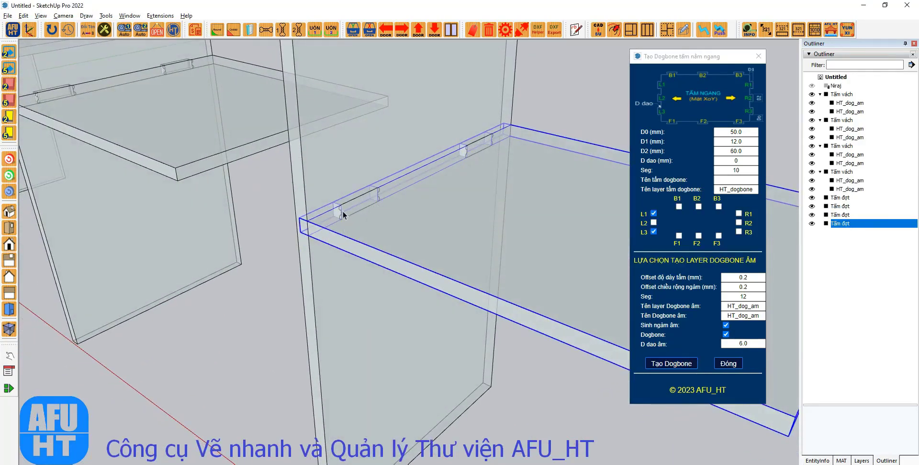
scroll(308, 242, down, 8)
scroll(425, 344, up, 2)
scroll(306, 290, up, 6)
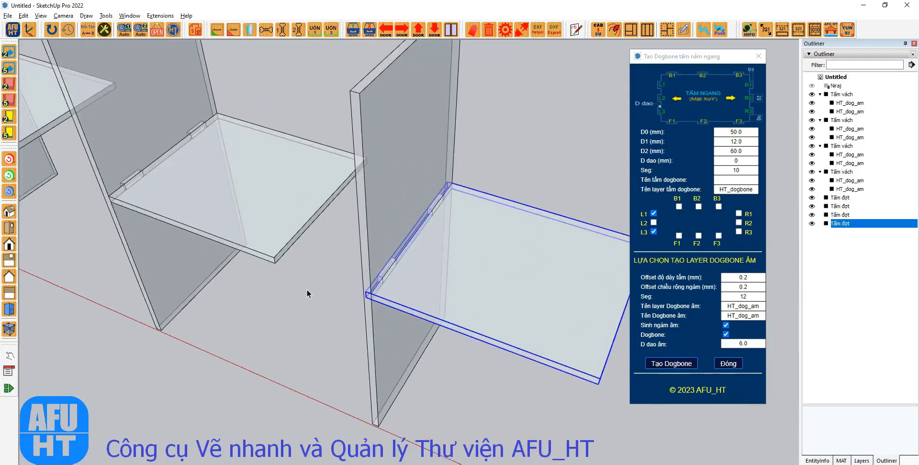
scroll(306, 289, down, 6)
scroll(349, 288, up, 7)
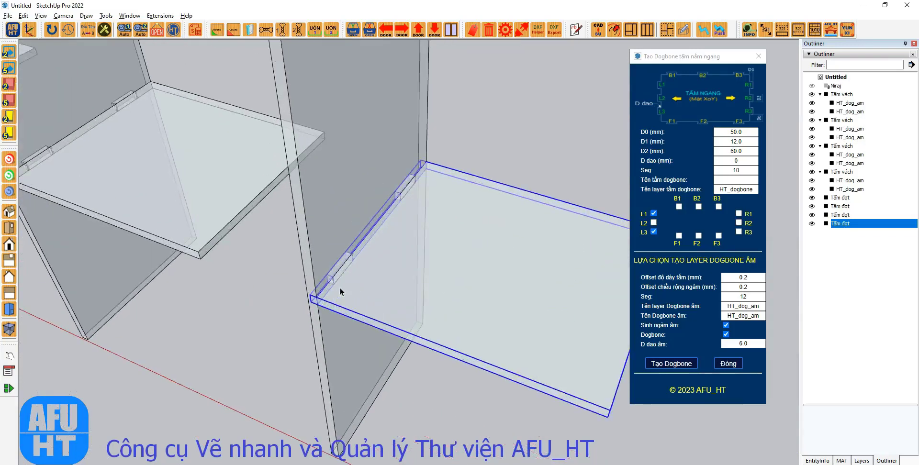
scroll(340, 292, up, 1)
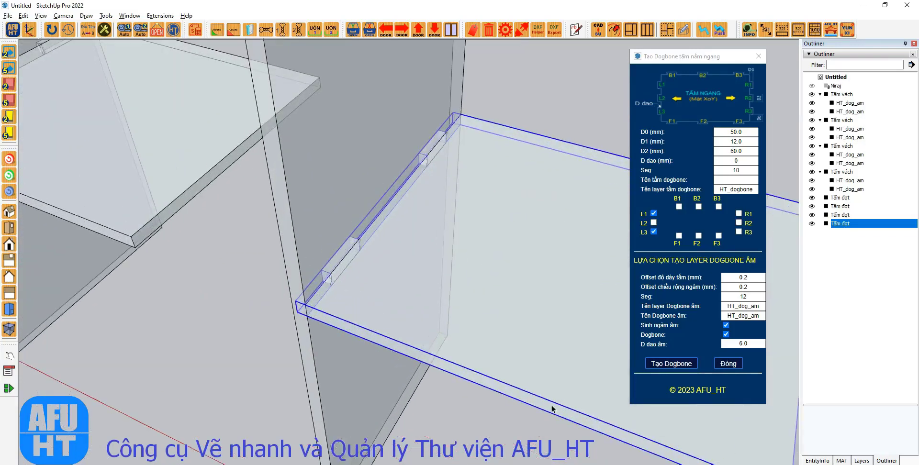
Step: Draw an annotation box around the near tenon and slot of the fourth shelf
key(ctrl+alt+s)
click(314, 173)
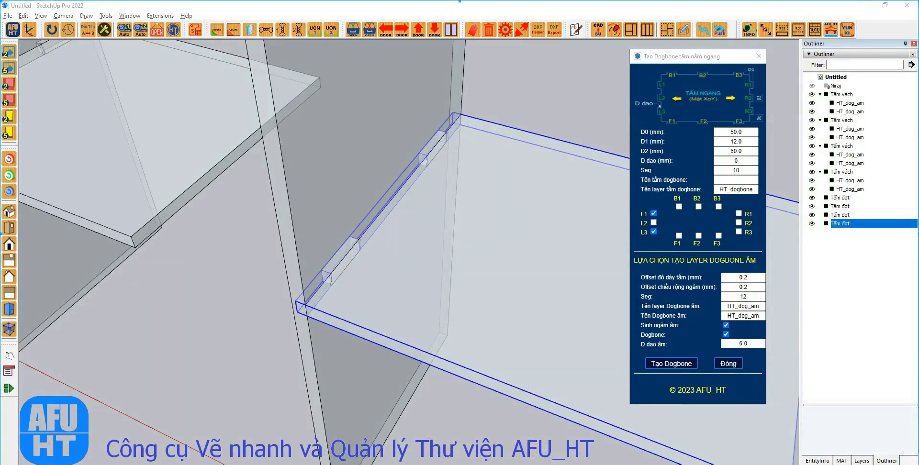
mouse_move(293, 203)
mouse_down()
mouse_move(318, 246)
mouse_move(376, 305)
mouse_up()
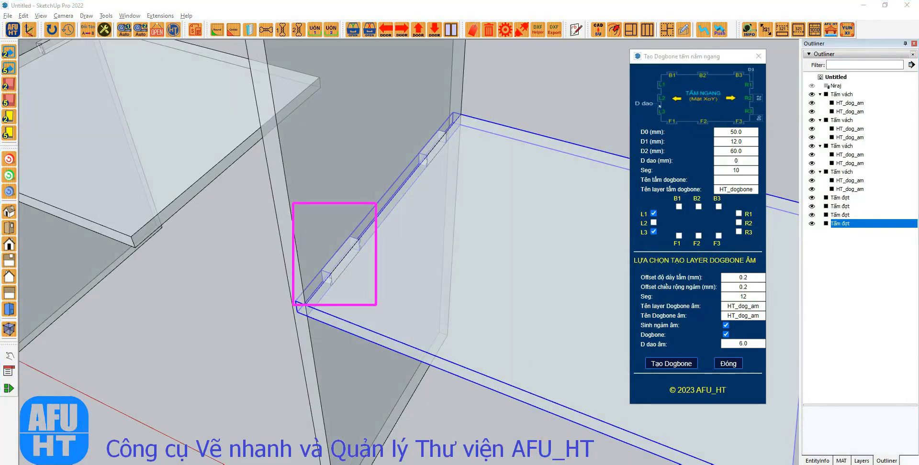
Step: Add a text annotation above the boxed joint reading "Trường hợp này có thể cắt ra ngàm sẽ không vào được lỗ,"
click(318, 96)
text(tRO)
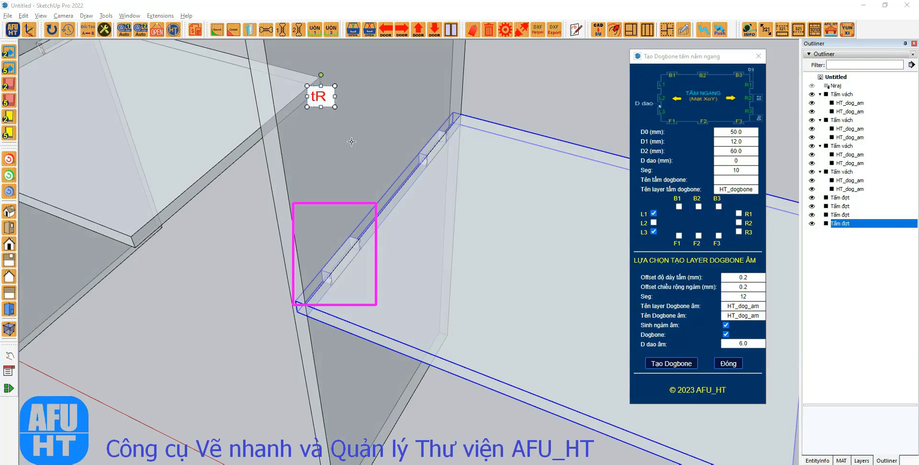
key(BackSpace)
key(BackSpace)
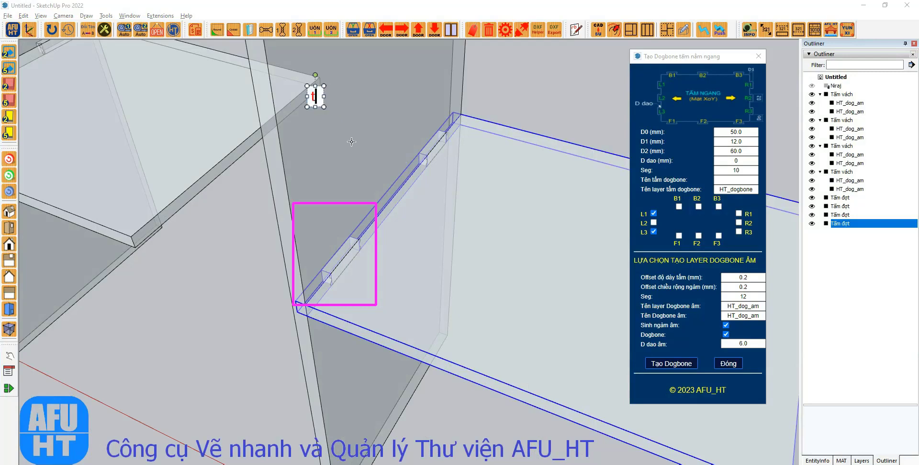
key(BackSpace)
text(Trường)
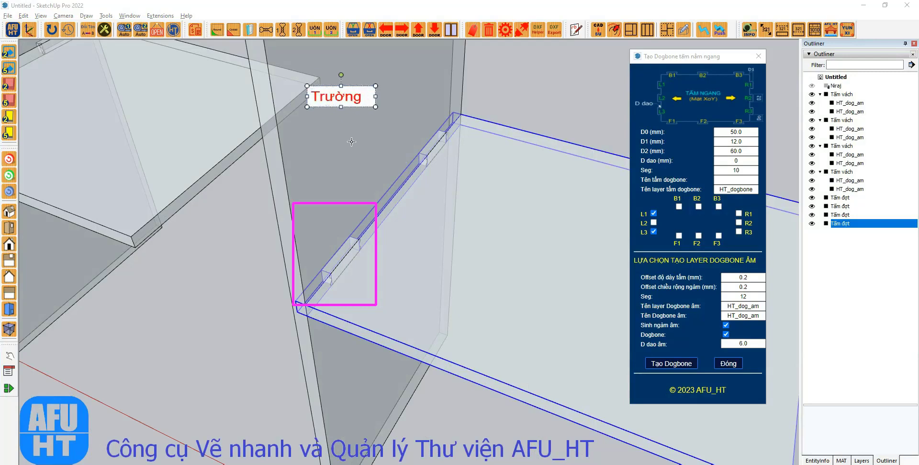
text( hợp này có the)
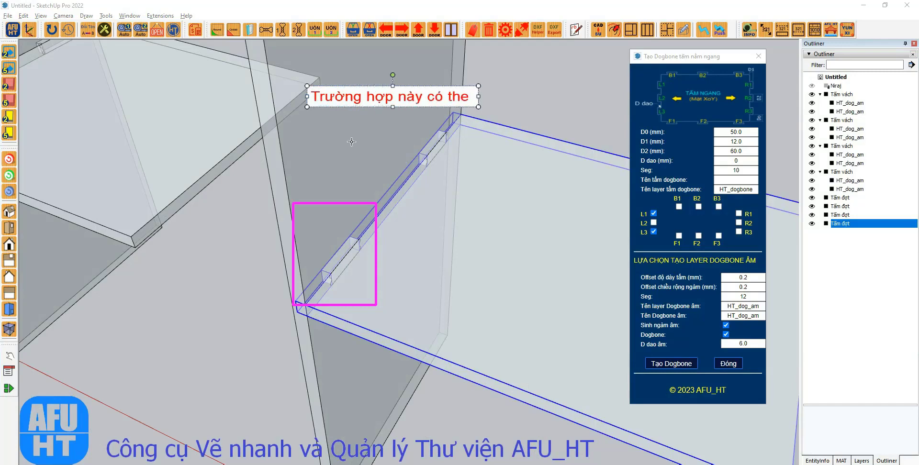
key(BackSpace)
text(ể cắt ra )
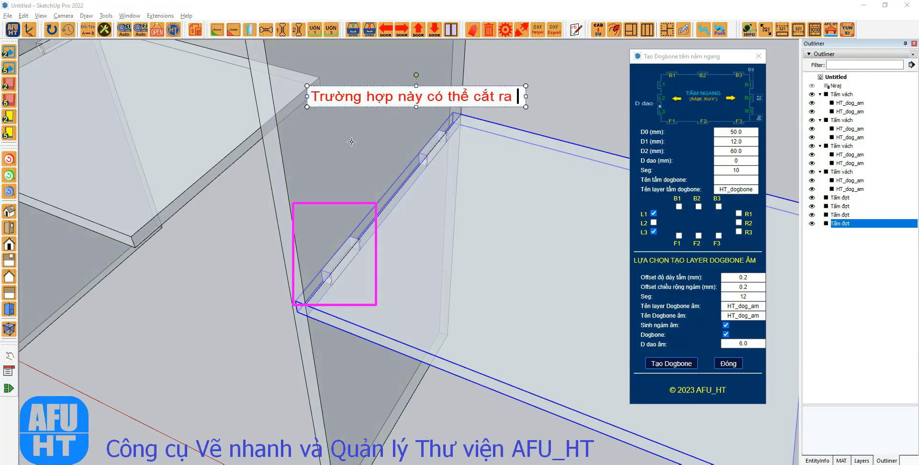
text(ngàm sẽ khôn)
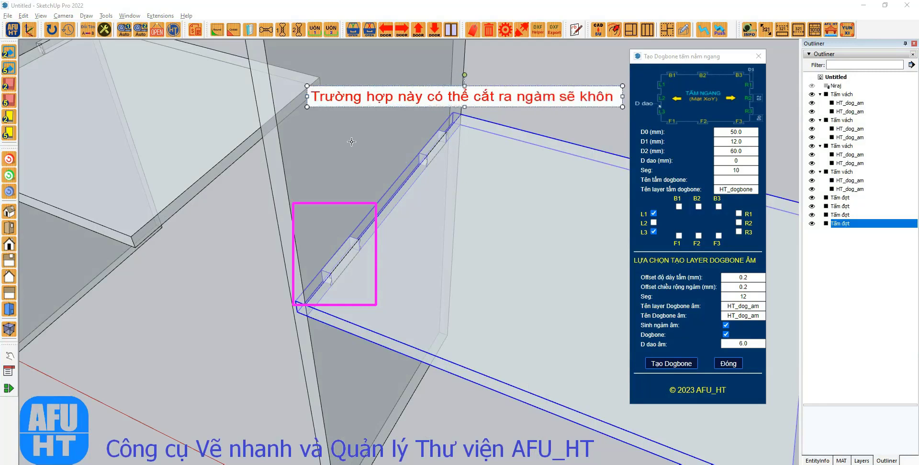
text(g vào được l)
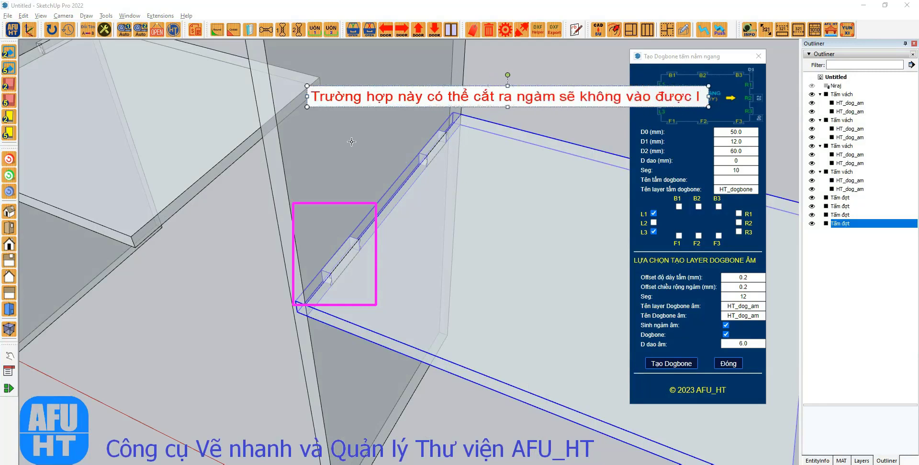
text(ỗ,)
key(Return)
text(do m)
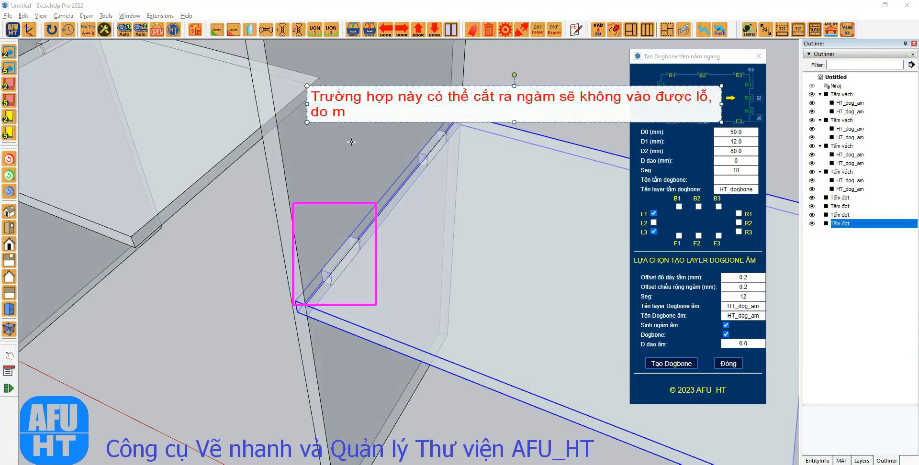
key(BackSpace)
key(BackSpace)
key(BackSpace)
key(BackSpace)
key(BackSpace)
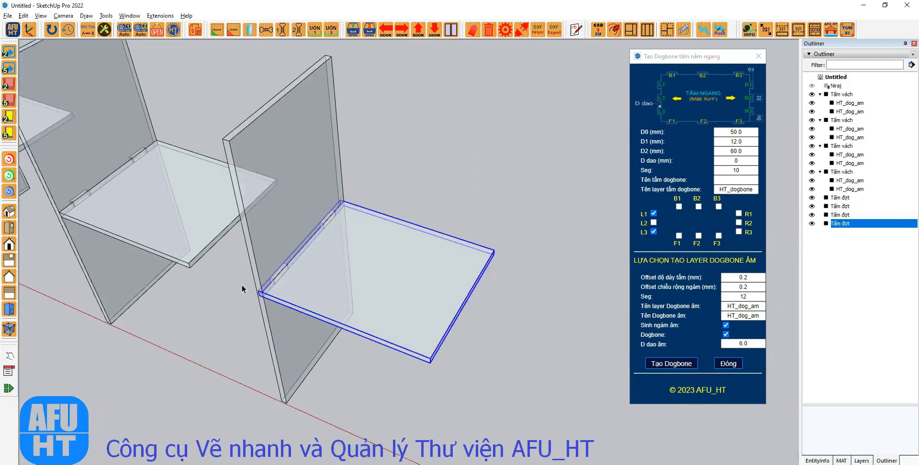
scroll(242, 286, down, 5)
scroll(544, 298, up, 1)
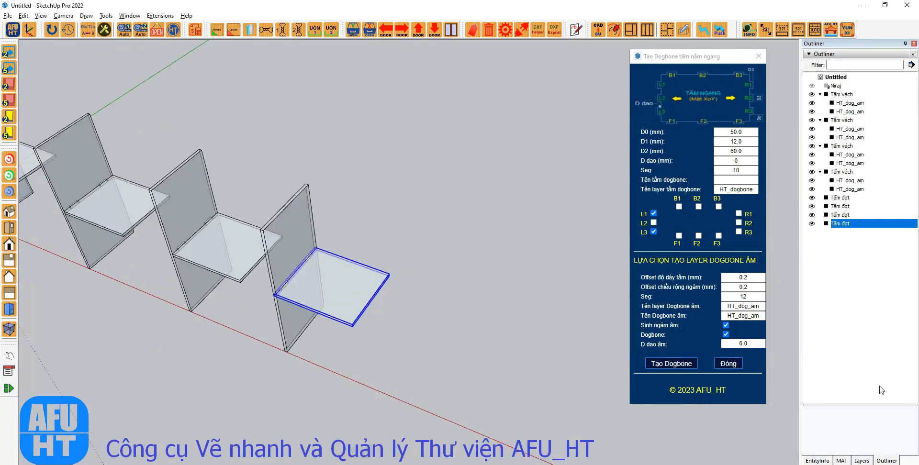